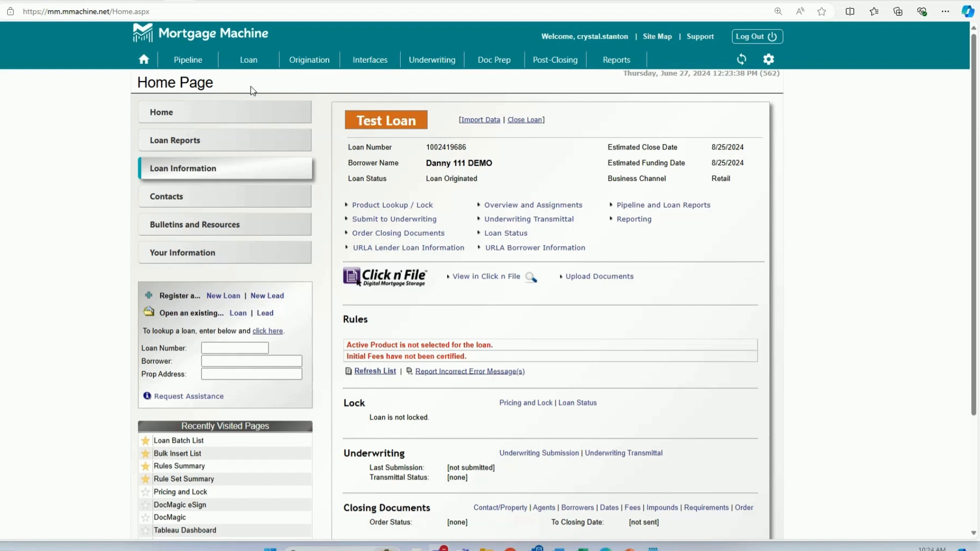
pyautogui.moveTo(267, 66)
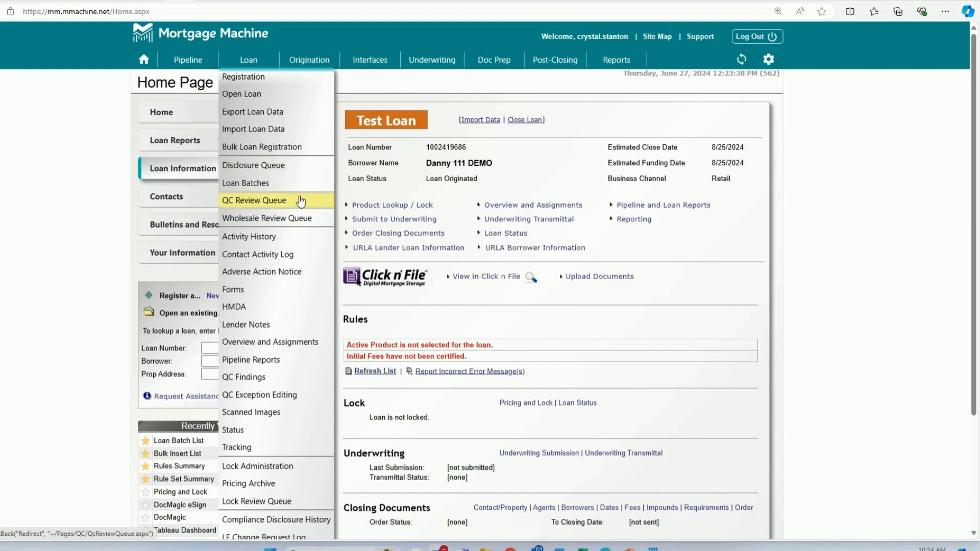
pyautogui.click(303, 218)
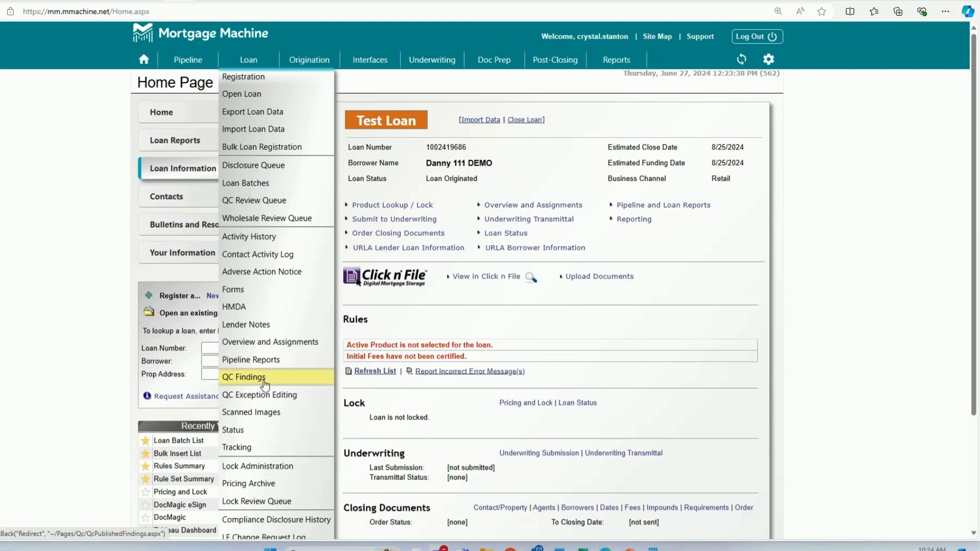
pyautogui.moveTo(309, 61)
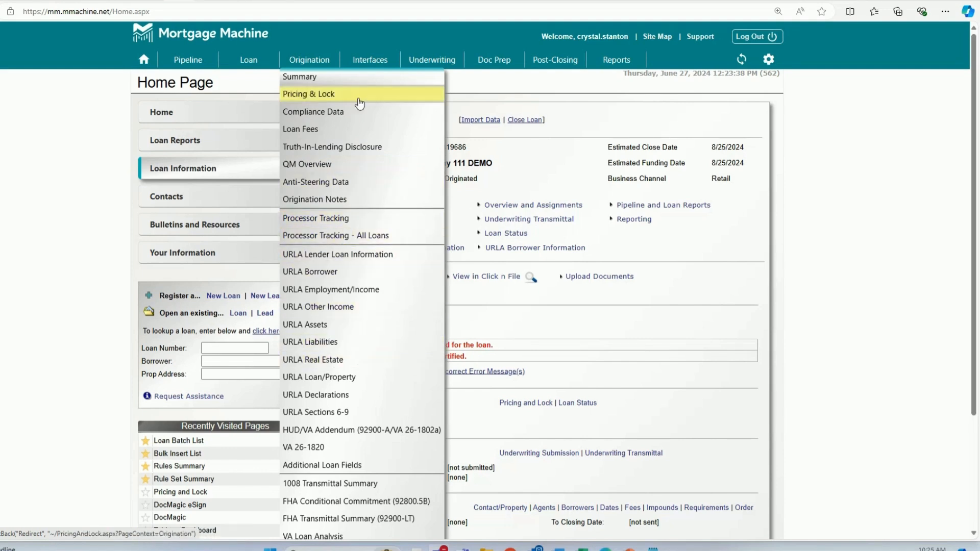
pyautogui.moveTo(374, 67)
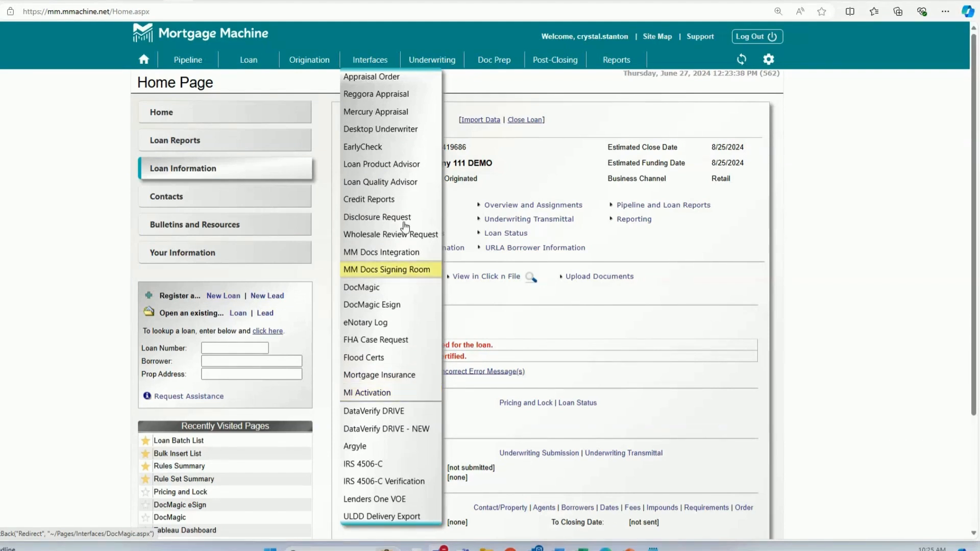
pyautogui.moveTo(410, 66)
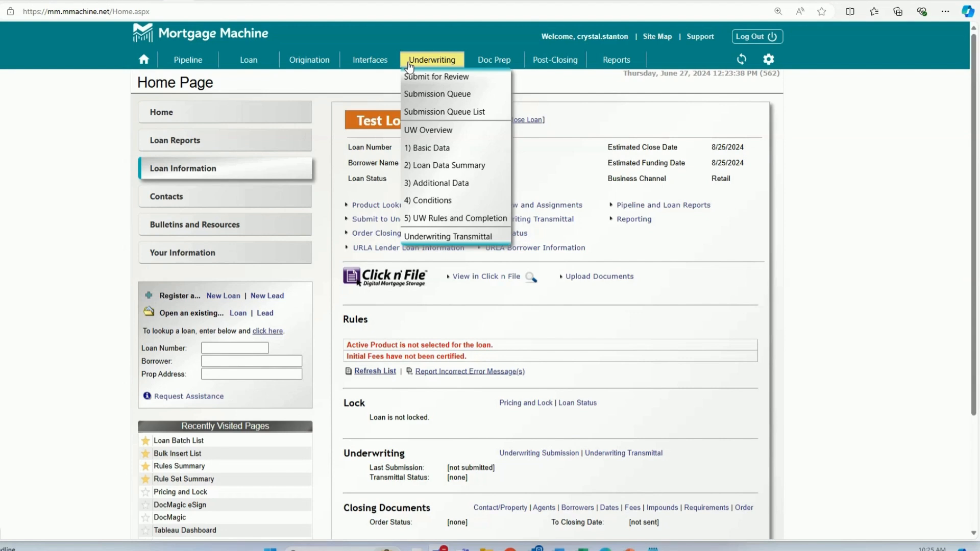
pyautogui.moveTo(472, 62)
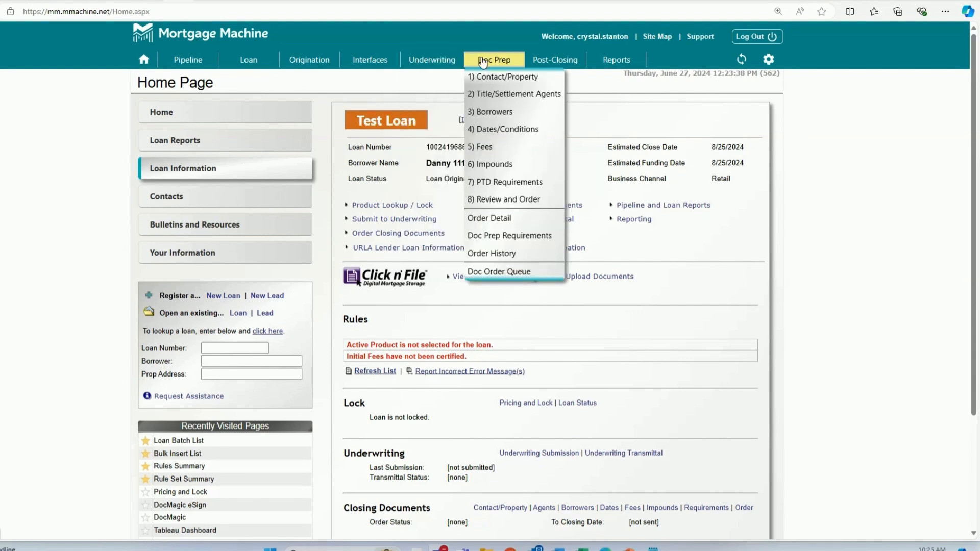
pyautogui.moveTo(529, 62)
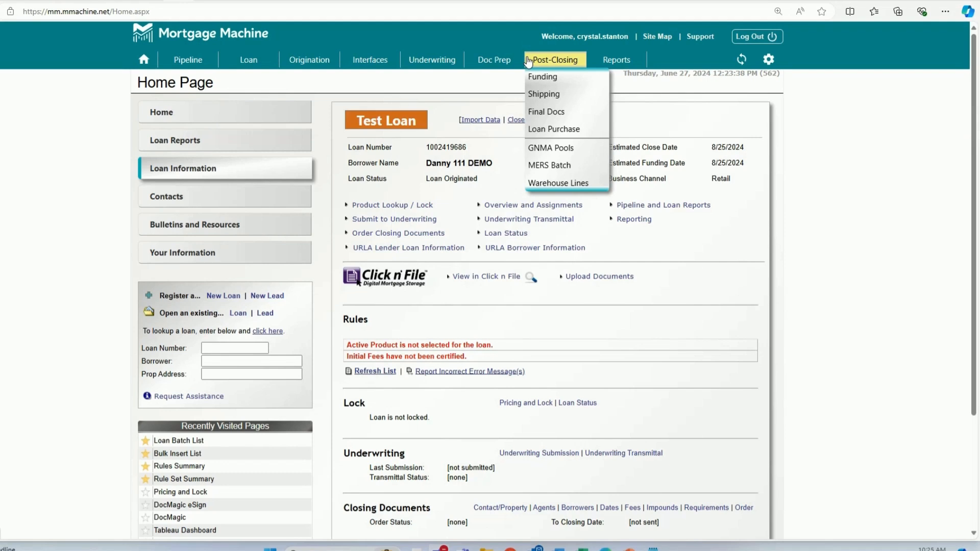
pyautogui.moveTo(592, 64)
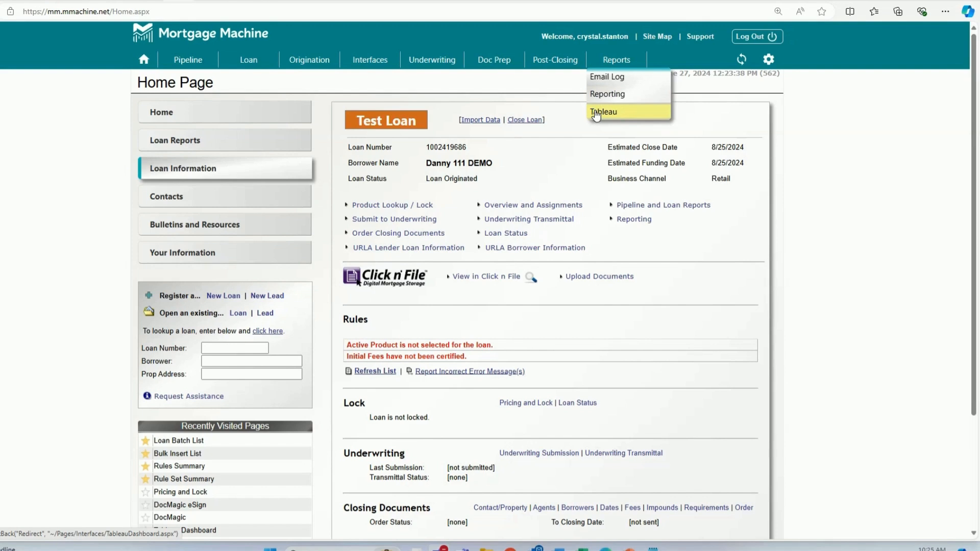
# - Open the My Loans pipeline and view its column selector, leaving the column configuration unchanged
pyautogui.click(200, 64)
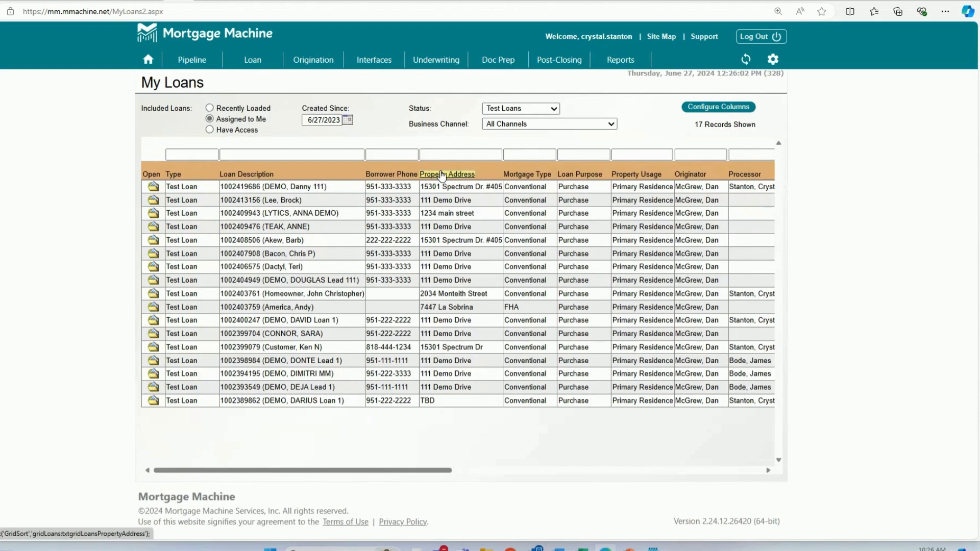
pyautogui.click(691, 106)
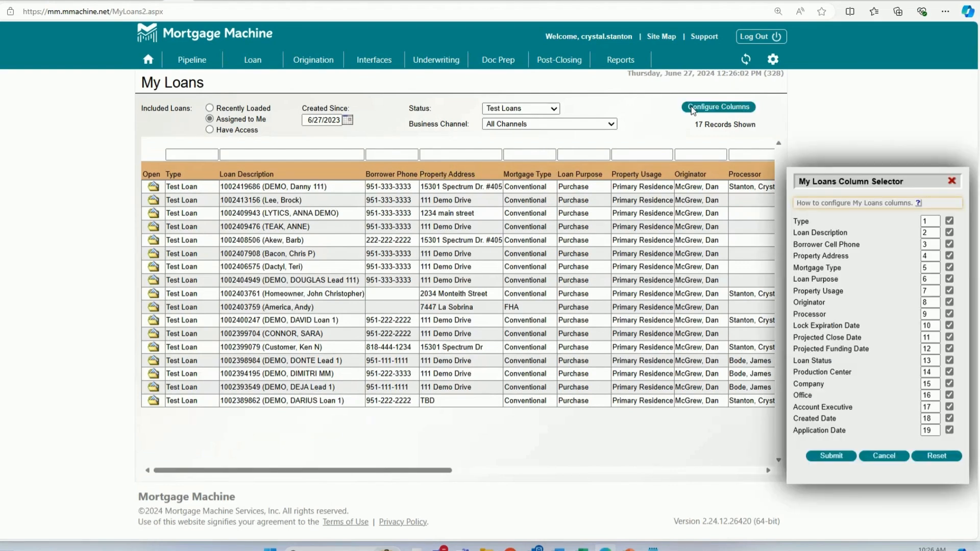
pyautogui.moveTo(825, 177); pyautogui.dragTo(311, 117)
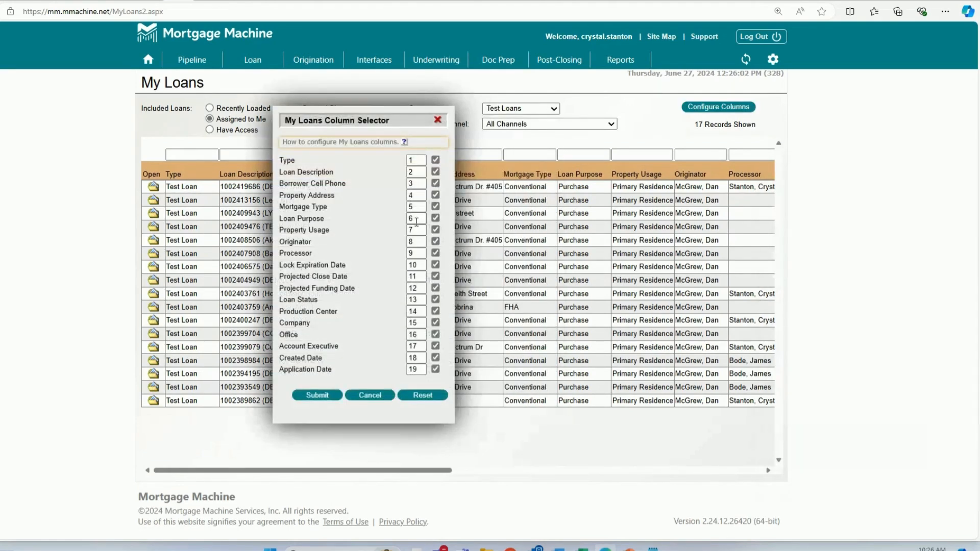
pyautogui.click(435, 160)
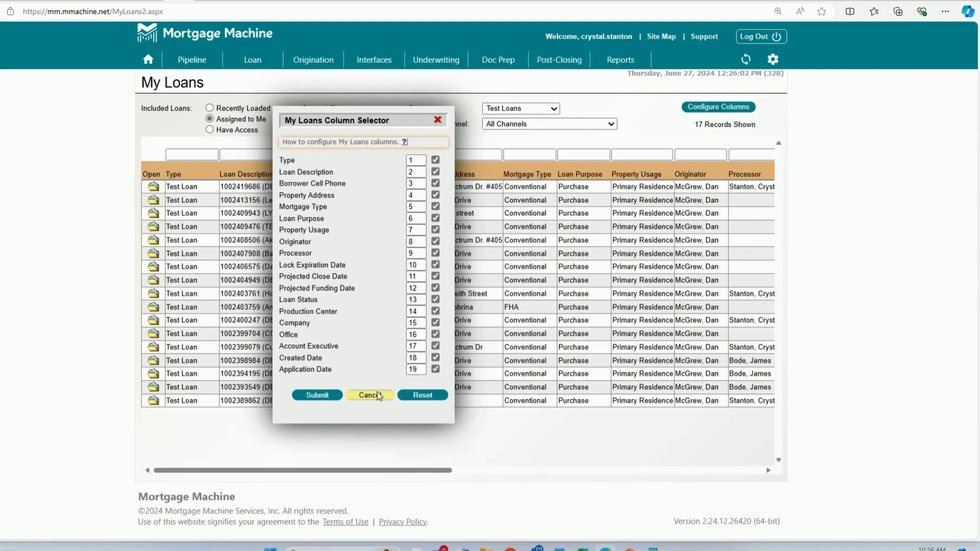
pyautogui.click(378, 395)
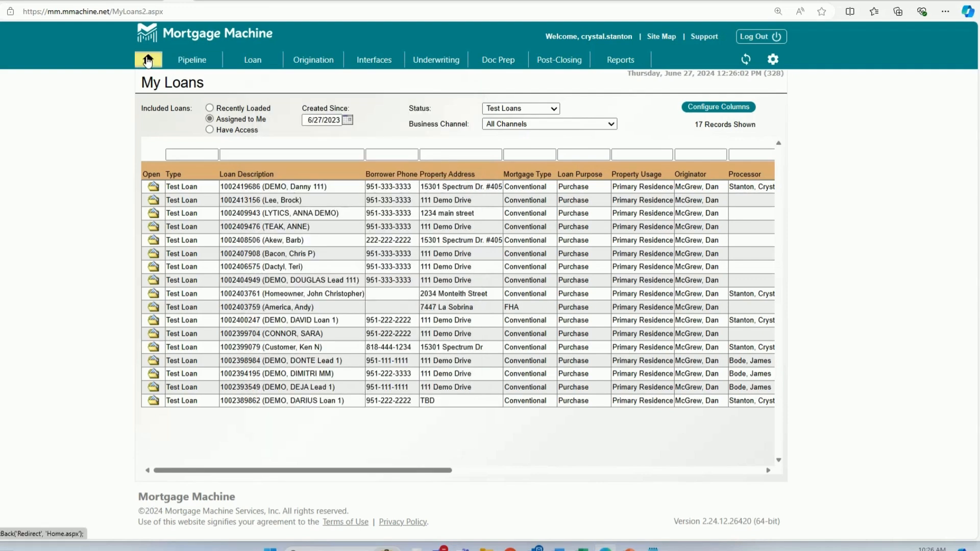
# - Return to the home page and open Product Lookup / Lock for the open test loan
pyautogui.click(147, 61)
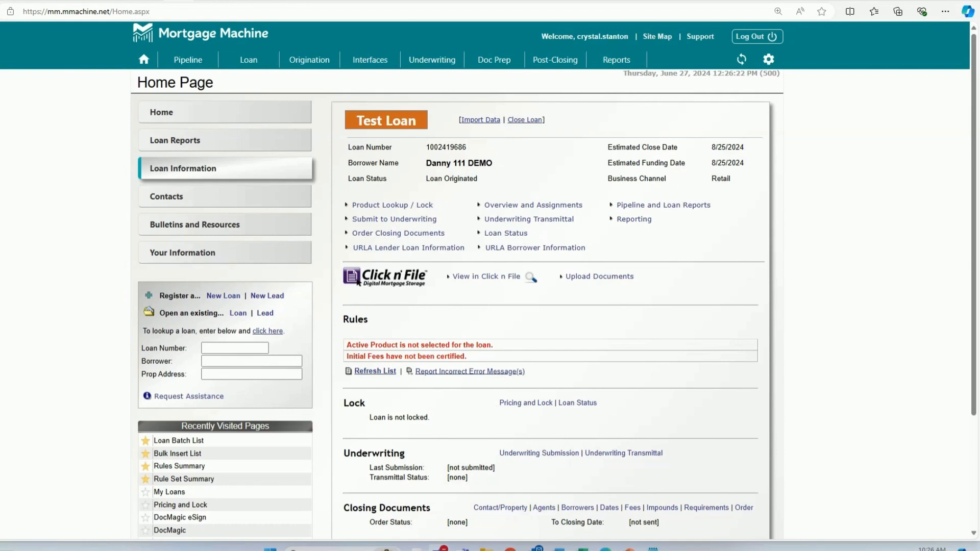
pyautogui.click(357, 207)
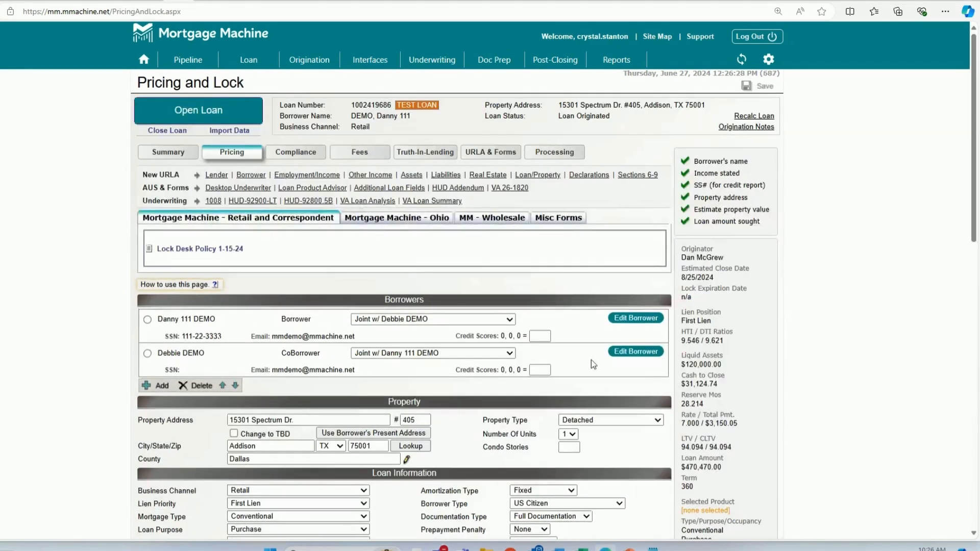
# - Enable the Smartbuy/Portfolio Products option for the loan and save to update the priced product list
pyautogui.scroll(-2, 591, 362)
pyautogui.scroll(2, 482, 292)
pyautogui.scroll(-2, 378, 293)
pyautogui.scroll(-10, 378, 294)
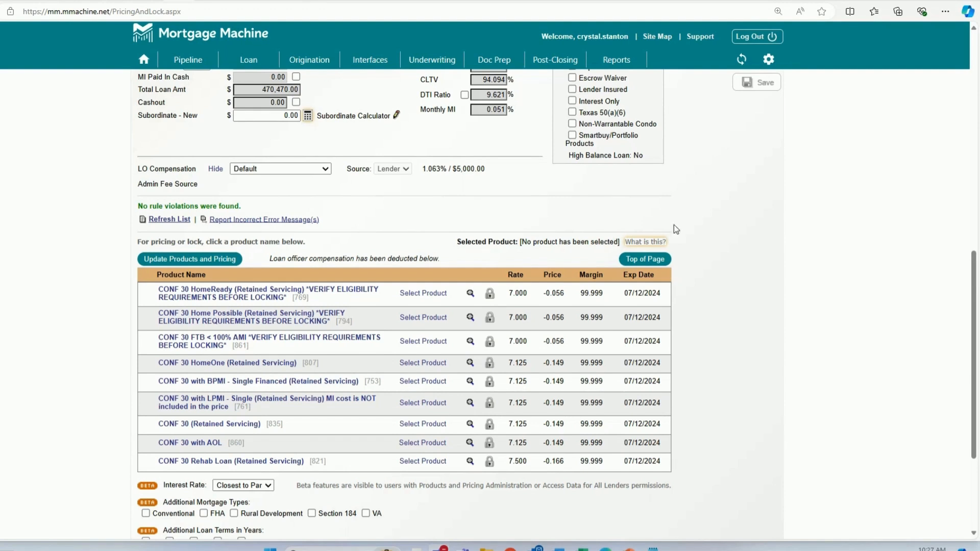
pyautogui.click(572, 135)
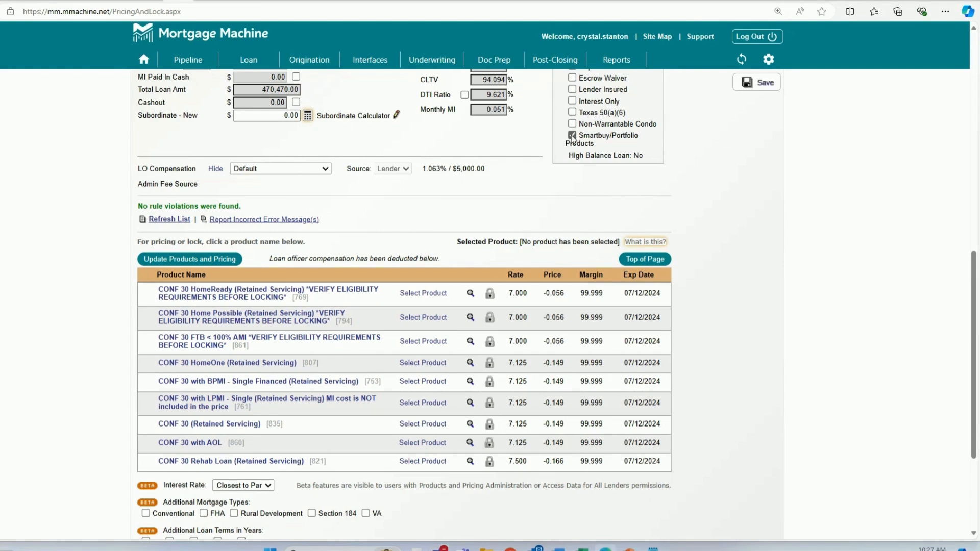
pyautogui.click(761, 83)
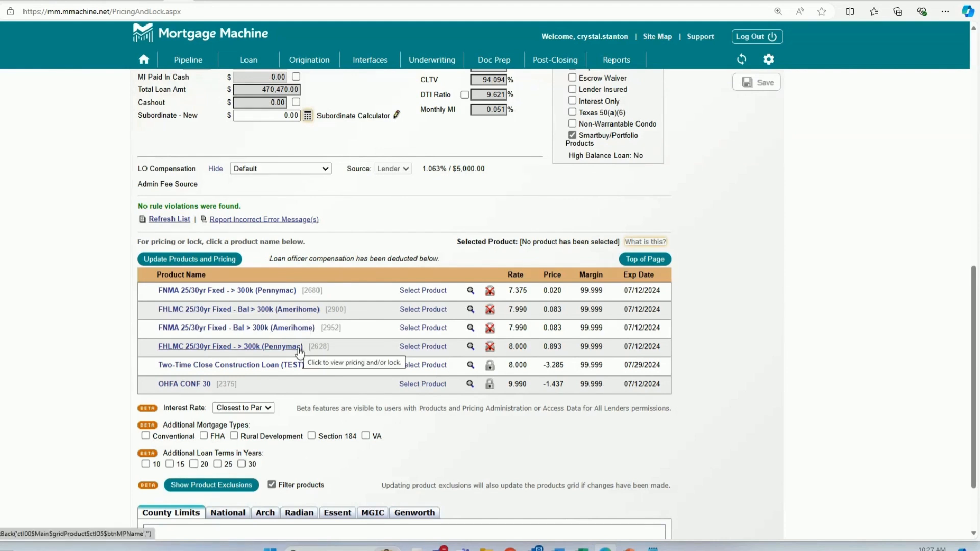
# - Turn off the Smartbuy/Portfolio Products option for the loan
pyautogui.click(572, 135)
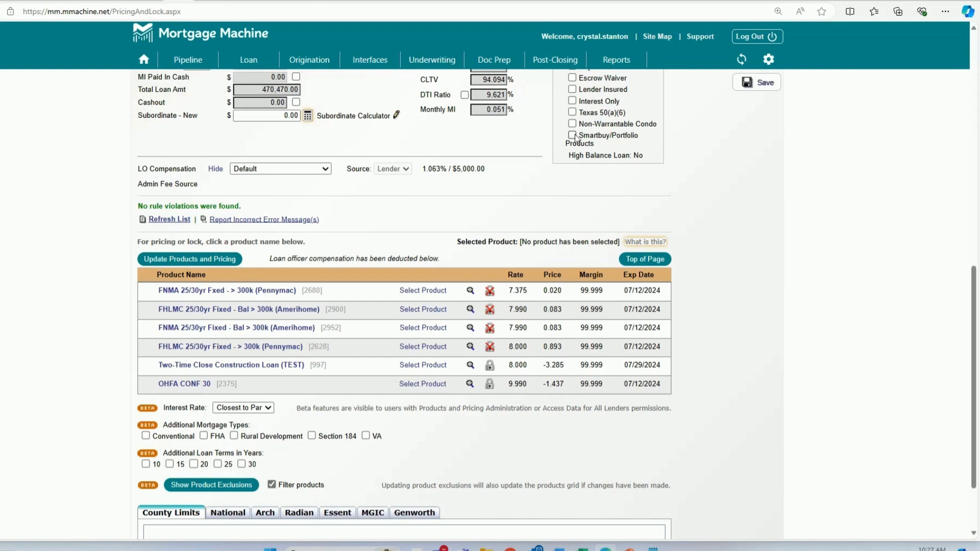
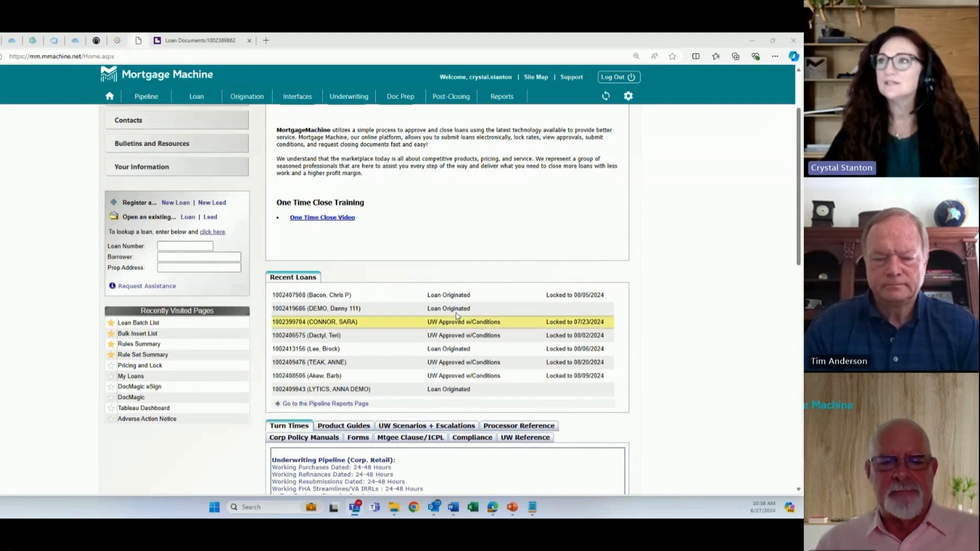
# - Open the first recent loan, switch to its documents in Click n' File, and view the Supplemental Consumer Information Form
pyautogui.click(341, 297)
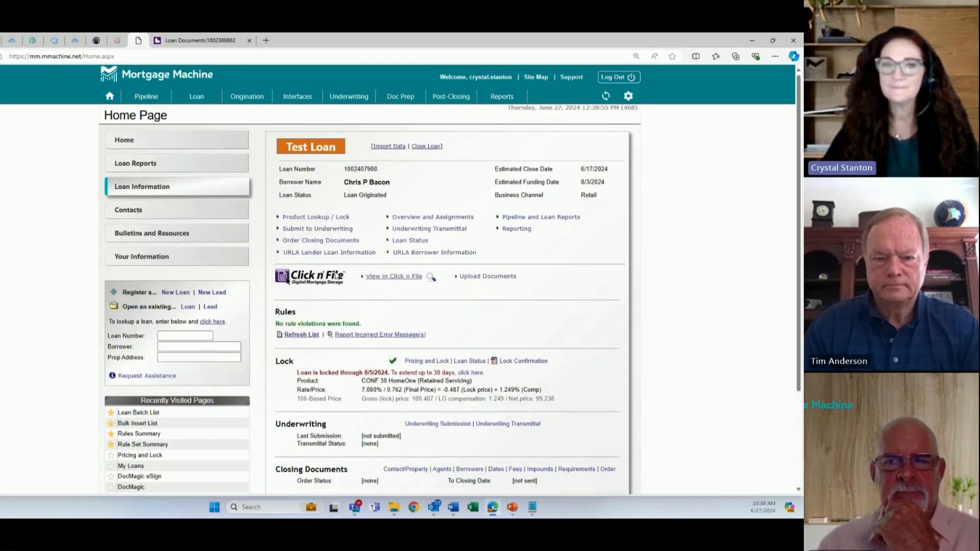
pyautogui.click(393, 278)
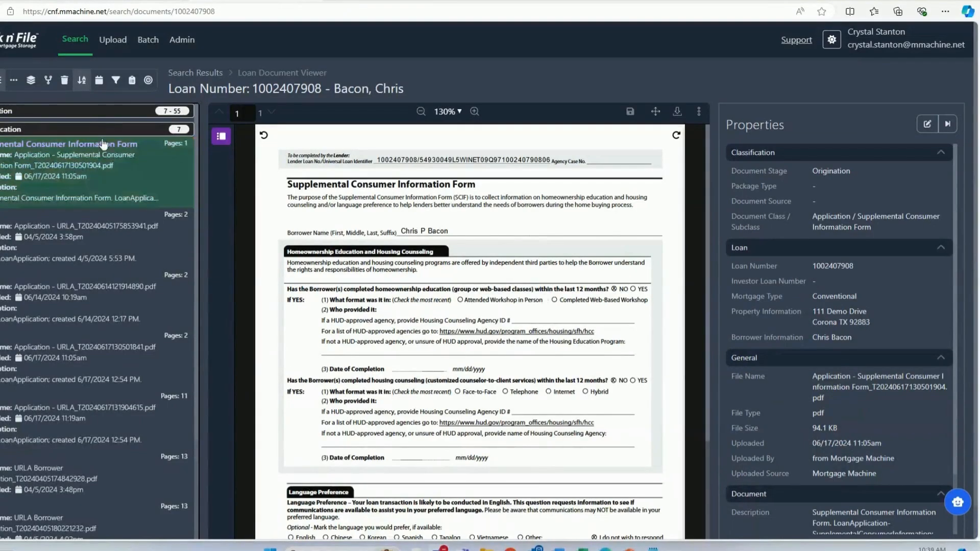
pyautogui.click(103, 144)
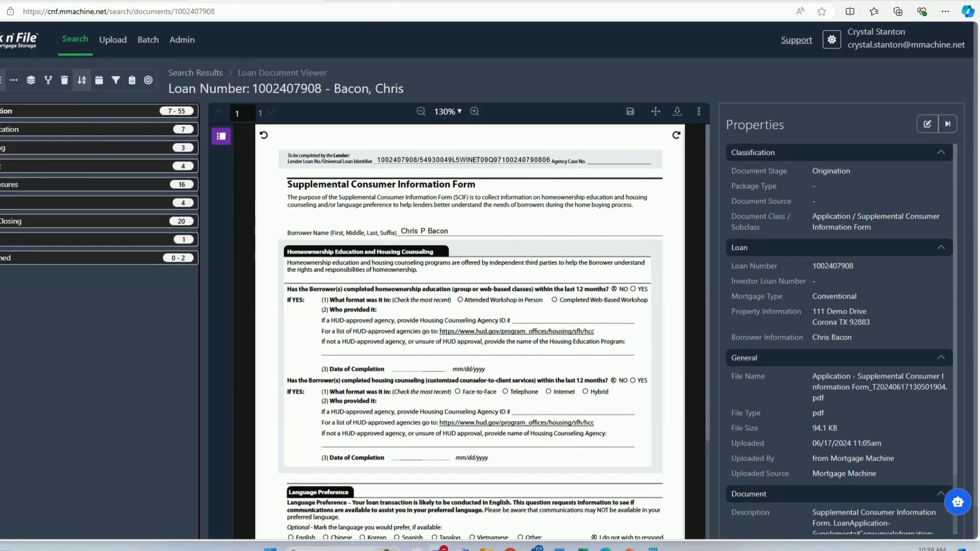
# - Start a new document stack in the batch area and set its document stage to Origination
pyautogui.click(148, 41)
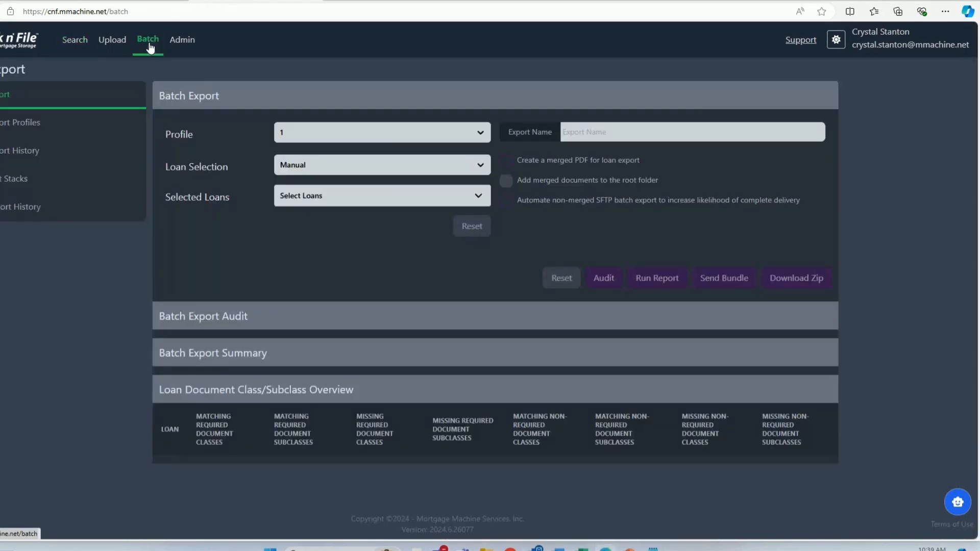
pyautogui.click(26, 180)
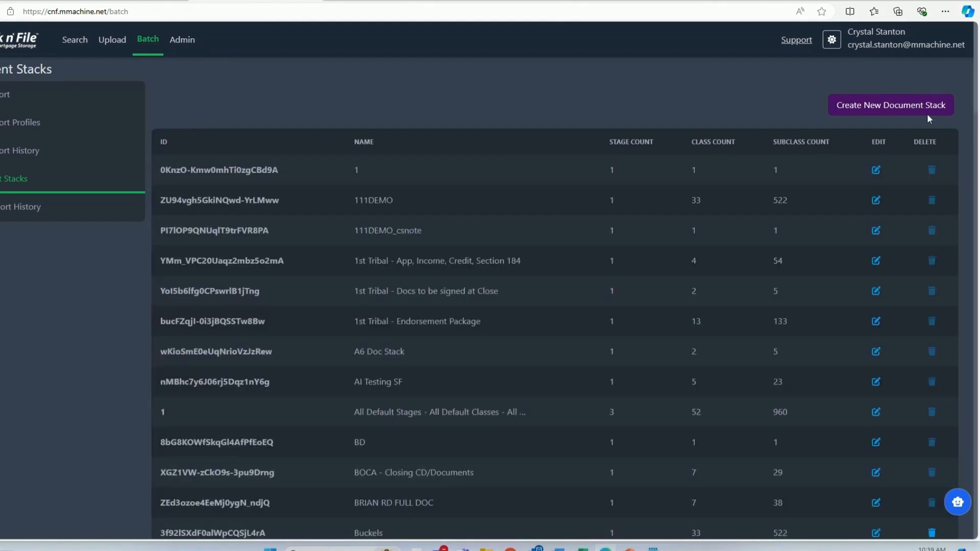
pyautogui.click(922, 105)
pyautogui.click(193, 114)
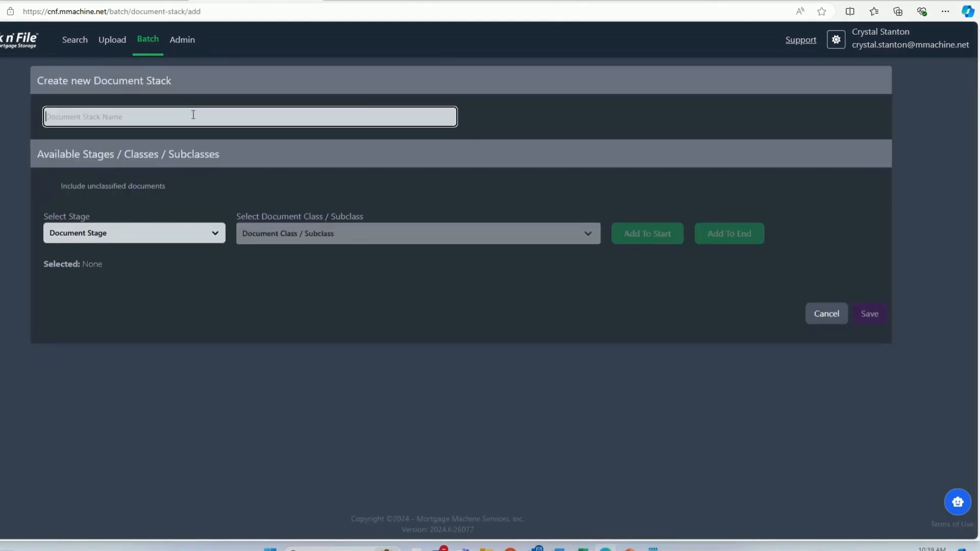
pyautogui.click(210, 235)
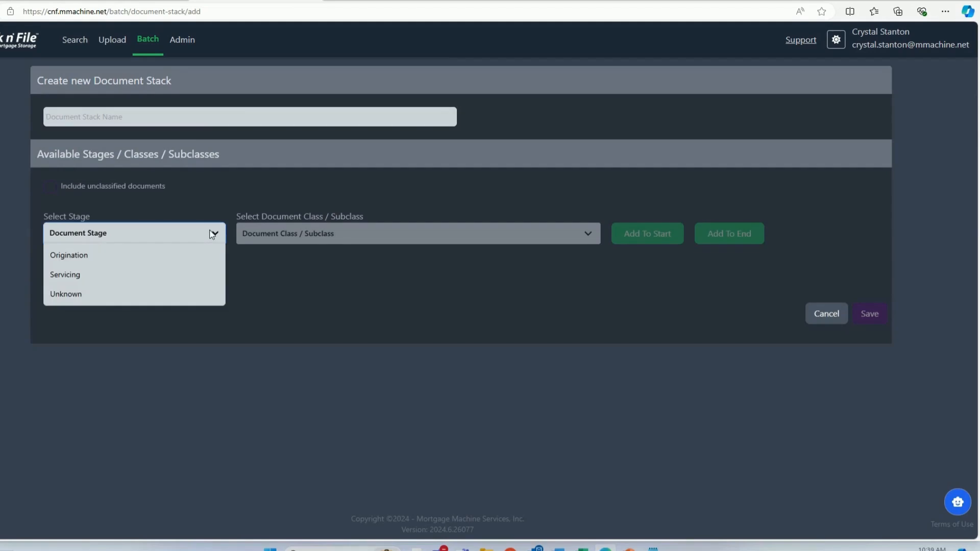
pyautogui.click(176, 253)
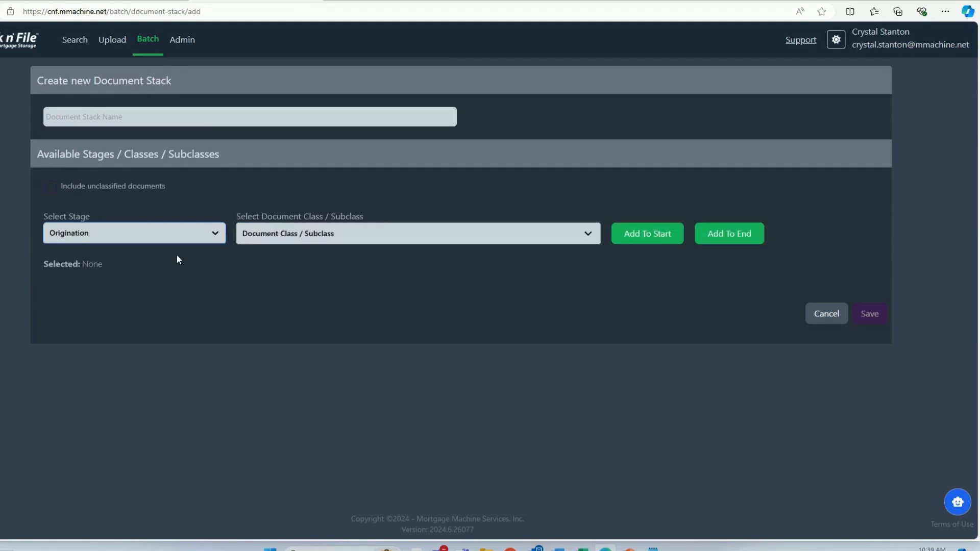
# - Select the Accounting subclasses Correspondent Purchase Advice and Investor Purchase Advice, plus the Application subclasses Click n Close and 50111
pyautogui.click(317, 240)
pyautogui.click(311, 303)
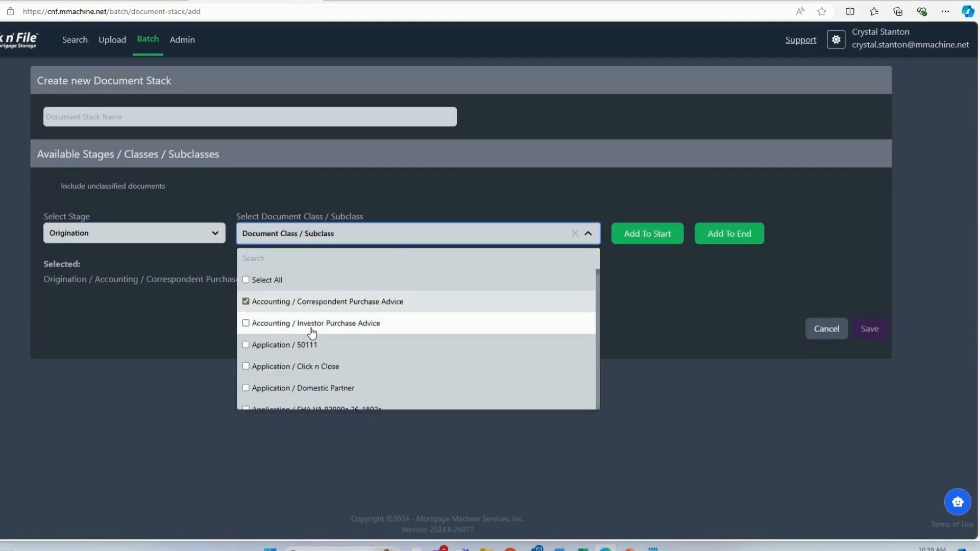
pyautogui.click(312, 324)
pyautogui.click(247, 366)
pyautogui.click(292, 347)
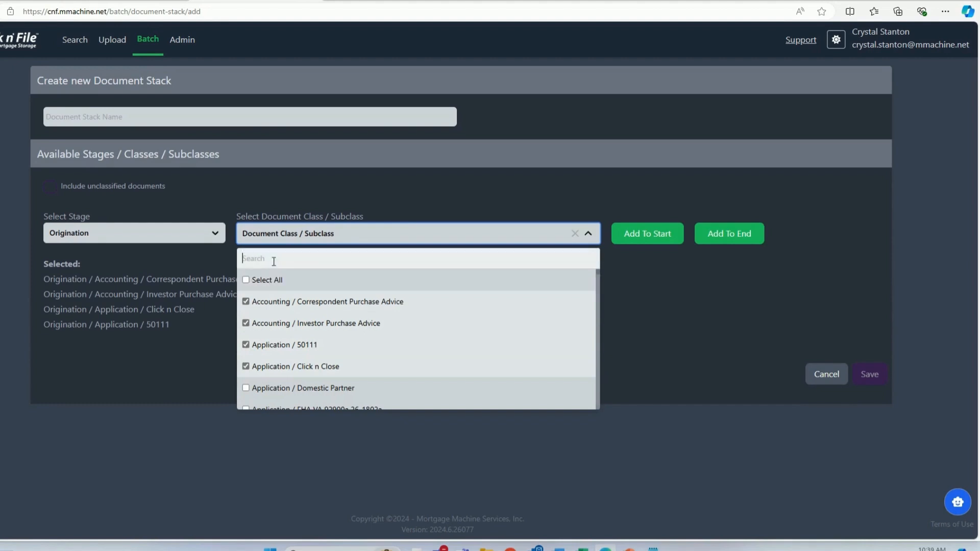
# - Filter the subclasses by "trid" and select TRID / Closing Disclosure (CD) and TRID / COC
pyautogui.click(272, 263)
pyautogui.write('trid')
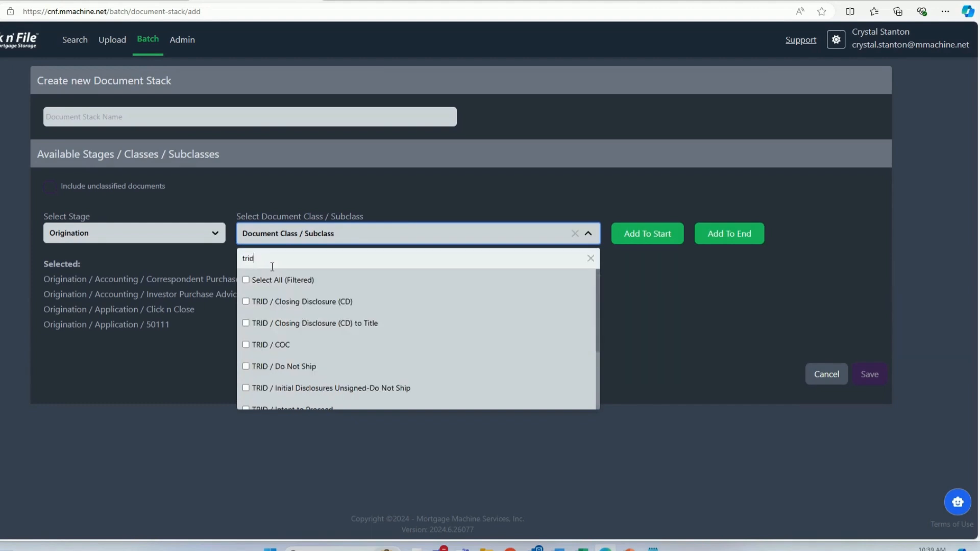
pyautogui.click(273, 301)
pyautogui.click(283, 344)
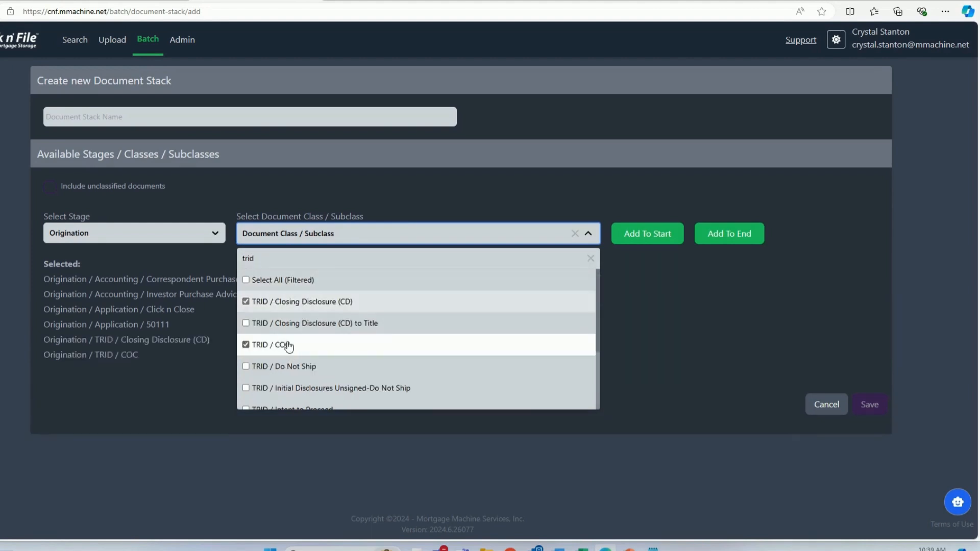
# - Filter by "asset", select DPA Approval Letter and Earnest Money Verification of Deposit, and add all selected subclasses to the start of the stack
pyautogui.click(279, 258)
pyautogui.hotkey('ctrl', 'a')
pyautogui.write('asset')
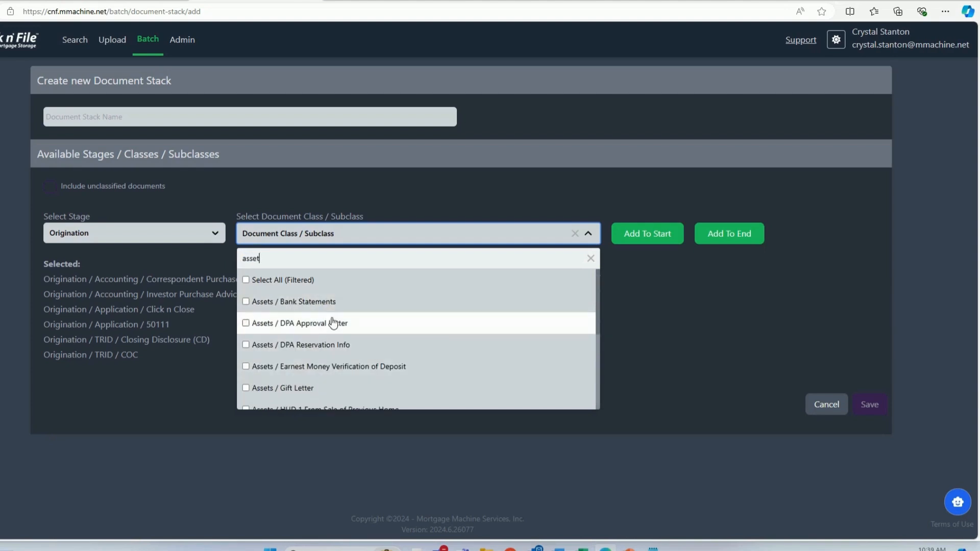
pyautogui.click(330, 323)
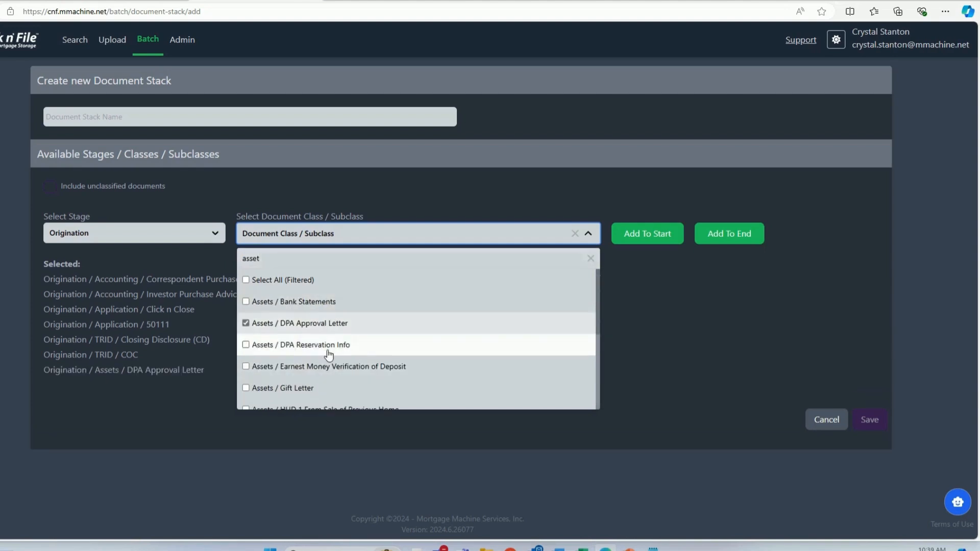
pyautogui.click(328, 367)
pyautogui.click(638, 240)
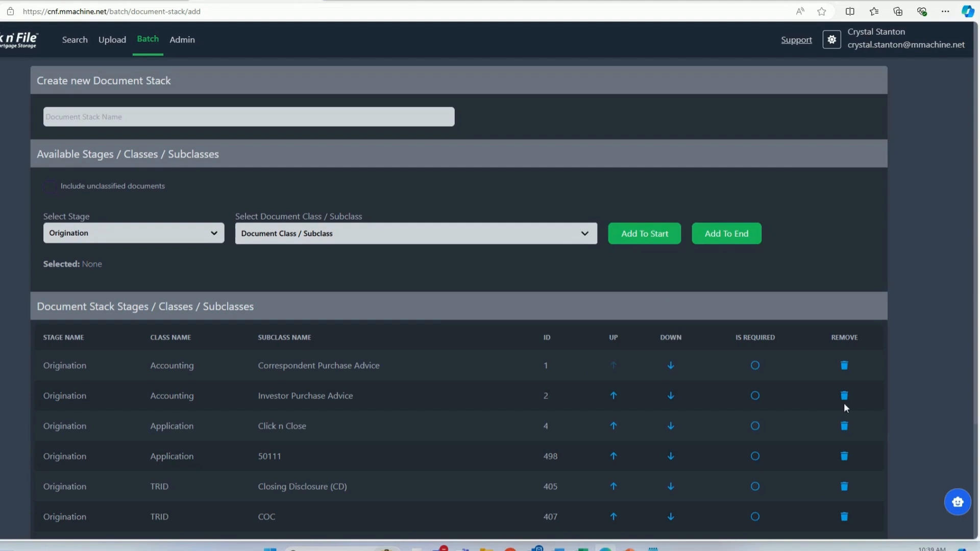
# - Remove Correspondent Purchase Advice from the stack and mark Investor Purchase Advice and Click n Close as required
pyautogui.scroll(-1, 844, 406)
pyautogui.click(843, 311)
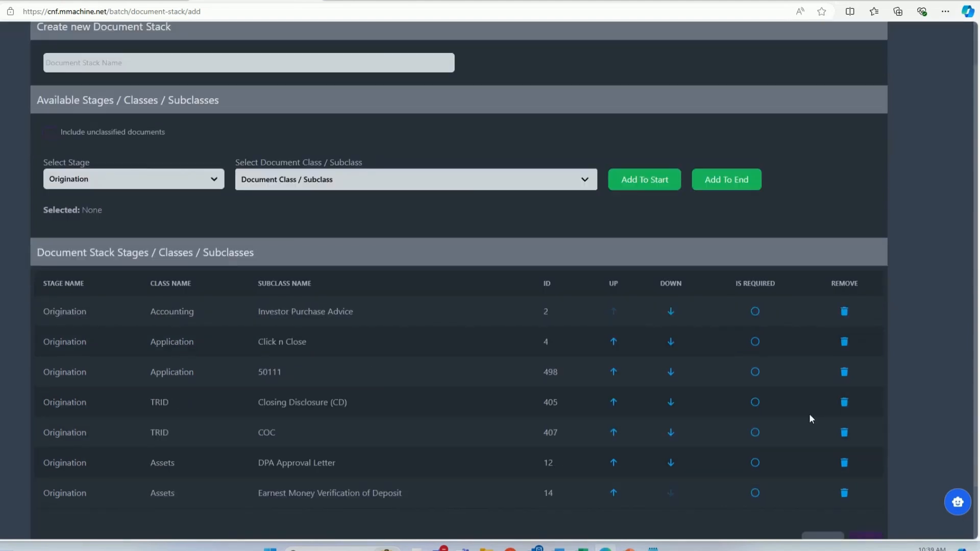
pyautogui.click(755, 312)
pyautogui.click(754, 341)
# - Move Click n Close down one row in the stack, and cancel creating the document stack
pyautogui.click(670, 341)
pyautogui.scroll(-1, 718, 445)
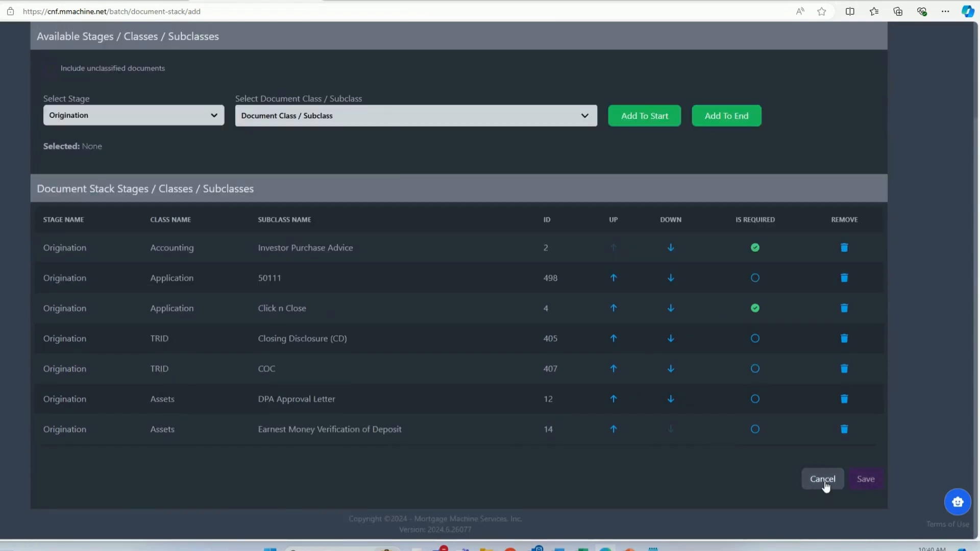
pyautogui.click(823, 480)
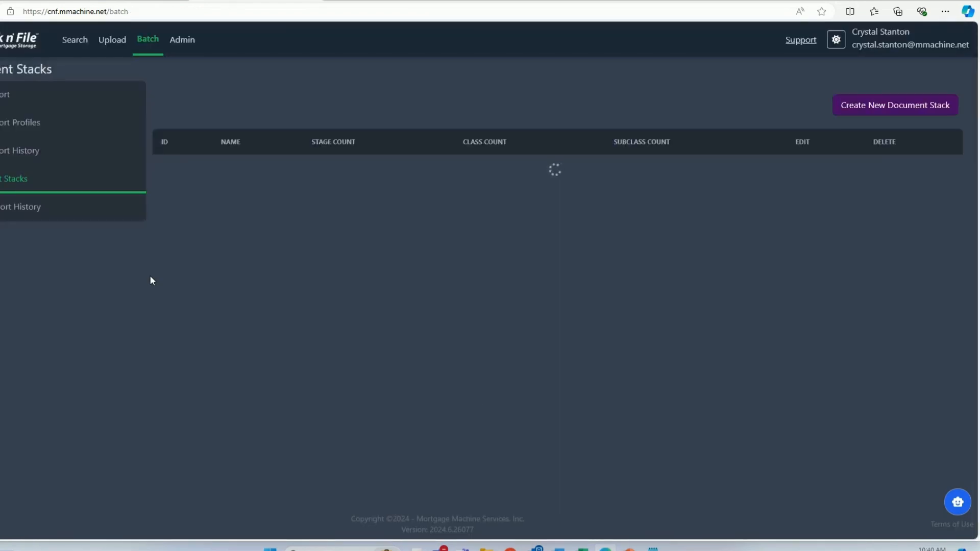
# - Start a new batch export profile and assign it the 111DEMO_csnote document stack
pyautogui.click(11, 126)
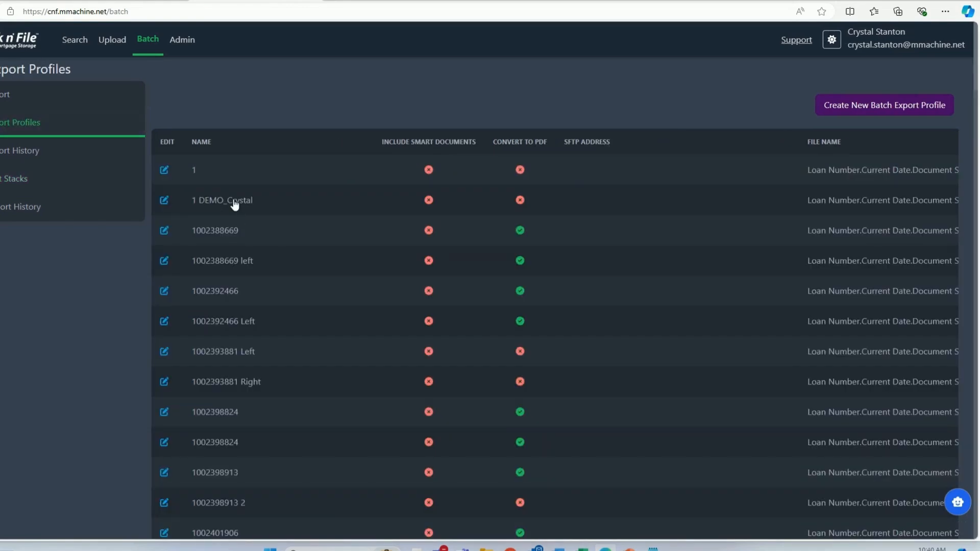
pyautogui.click(832, 105)
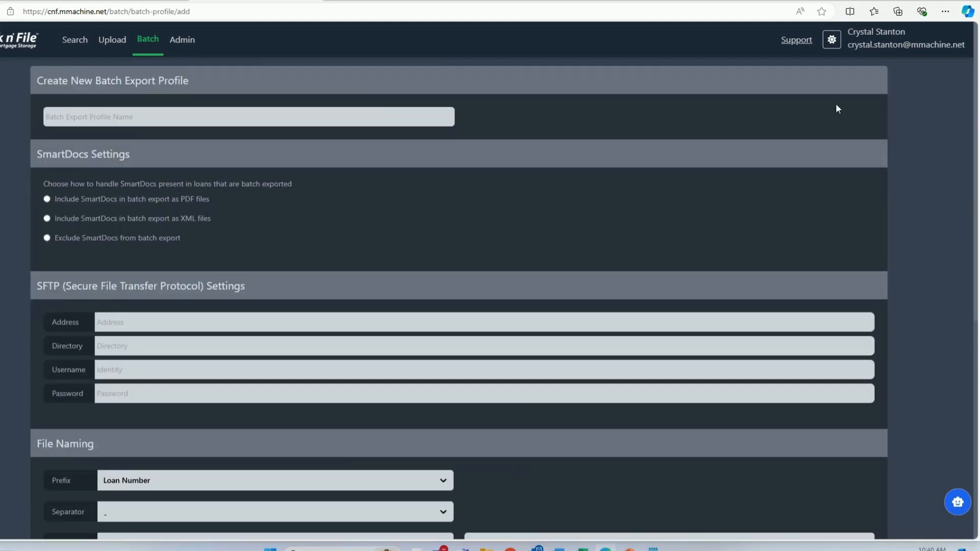
pyautogui.click(225, 121)
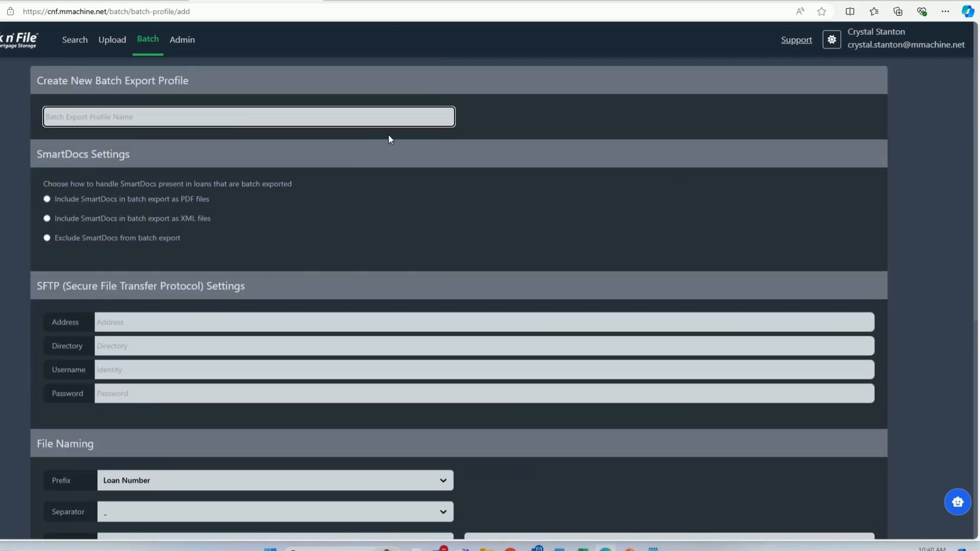
pyautogui.click(523, 122)
pyautogui.click(524, 124)
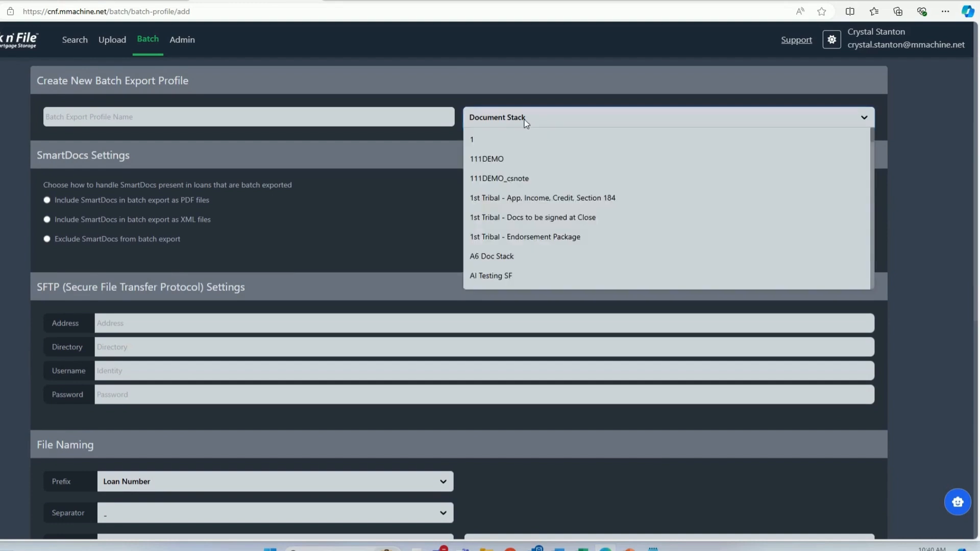
pyautogui.click(517, 187)
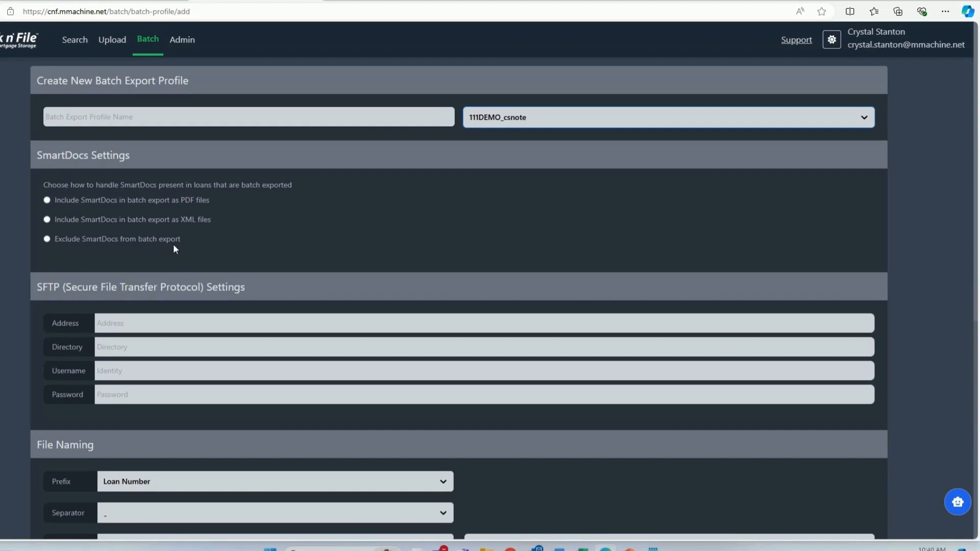
# - Examine the new profile's SFTP settings and its file naming choices for prefix, separator and date format
pyautogui.scroll(-1, 36, 325)
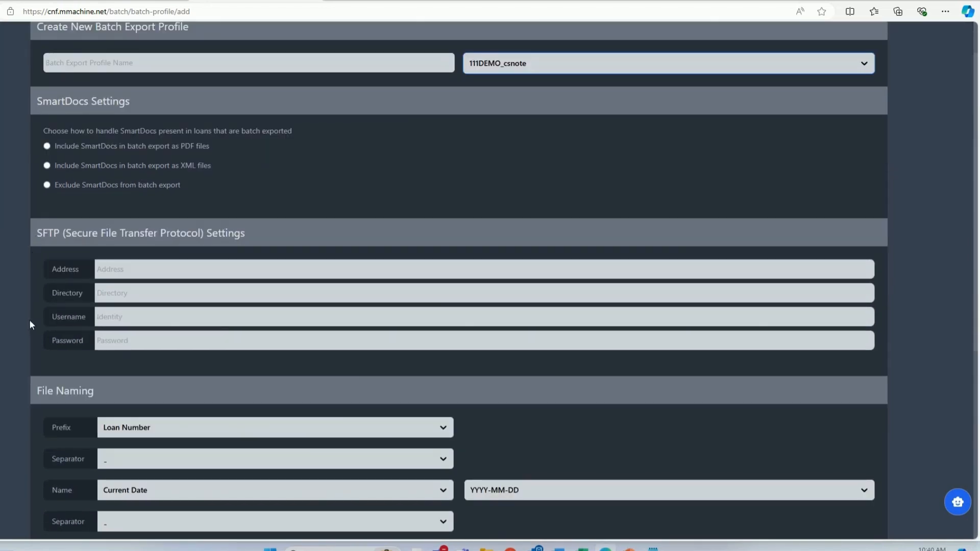
pyautogui.scroll(-3, 30, 324)
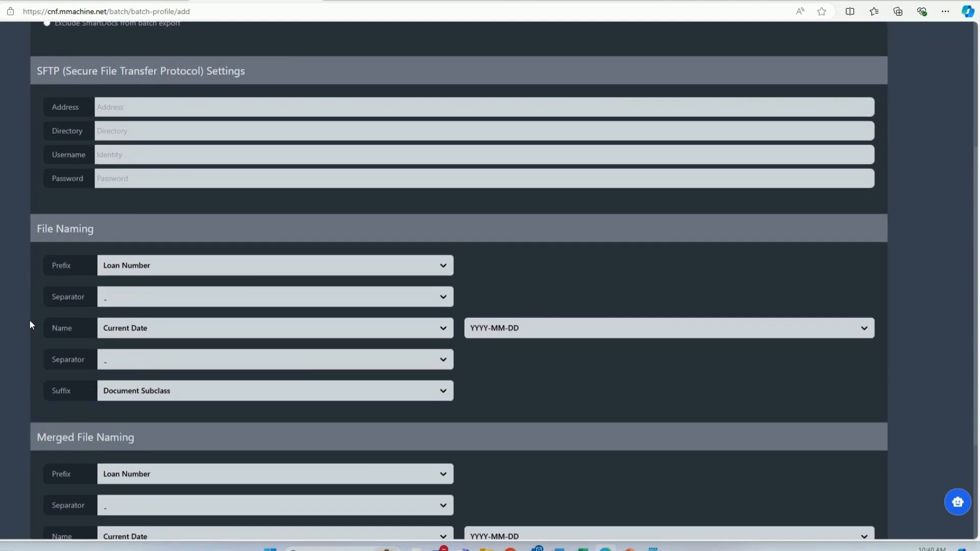
pyautogui.click(161, 271)
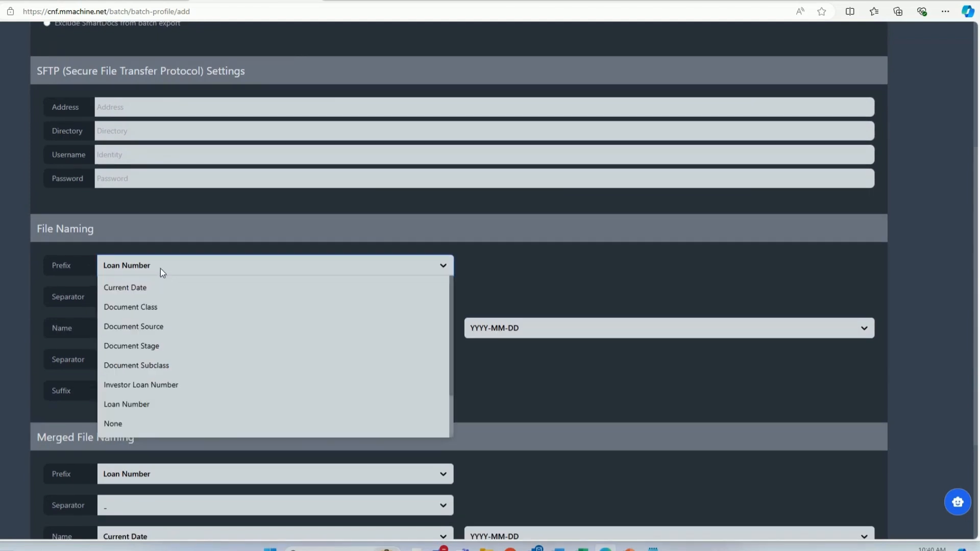
pyautogui.click(160, 268)
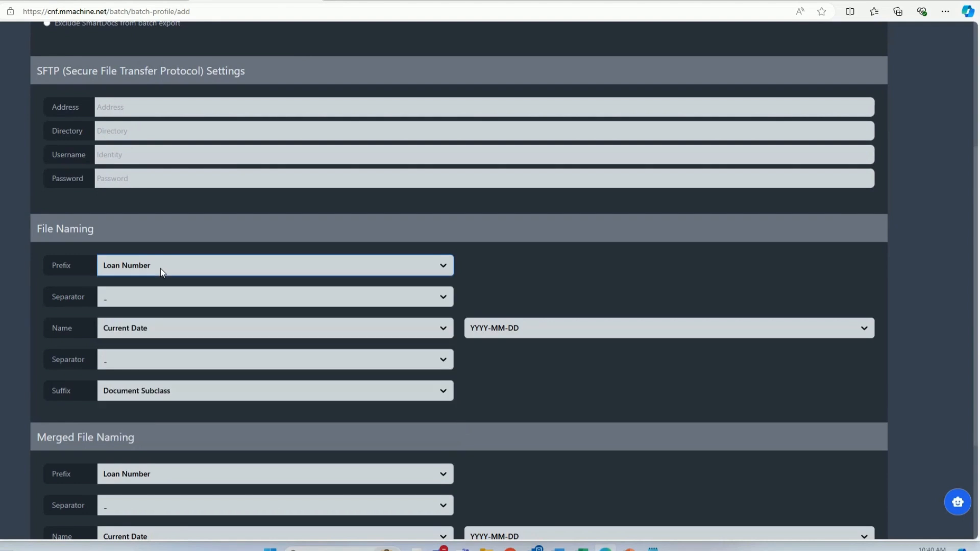
pyautogui.click(153, 305)
pyautogui.click(153, 306)
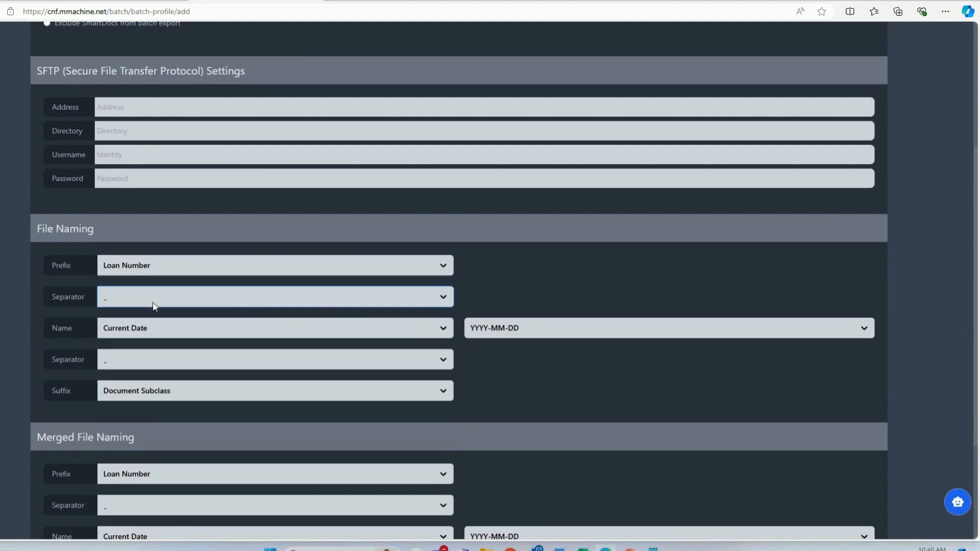
pyautogui.click(489, 331)
pyautogui.click(489, 331)
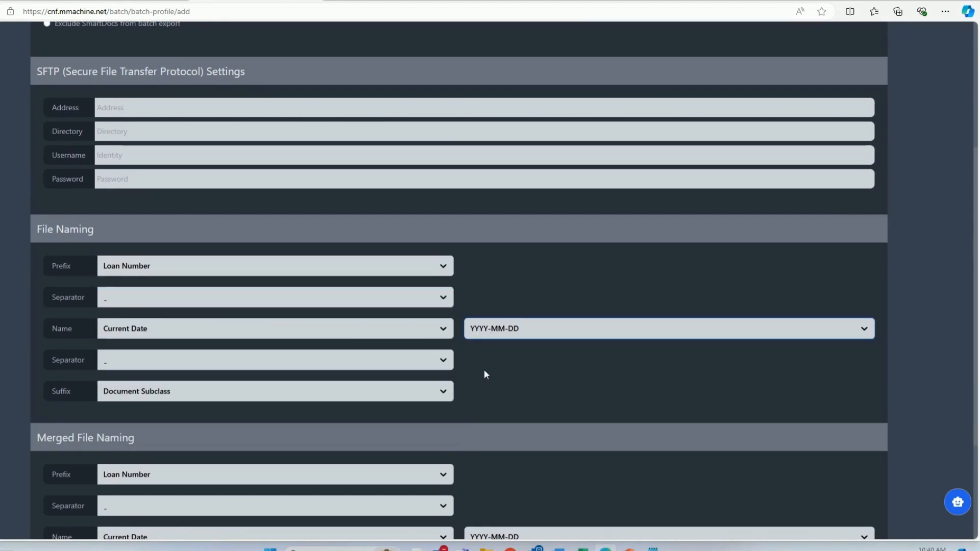
pyautogui.scroll(4, 484, 369)
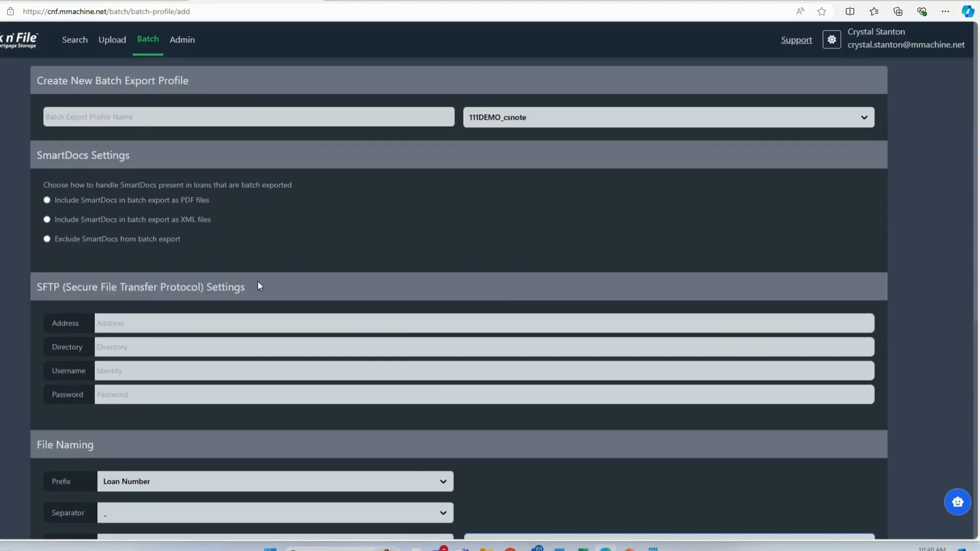
# - Return to Batch Export, choose the 1 DEMO profile, and set Loan Selection to Paste From Difference Source
pyautogui.click(147, 40)
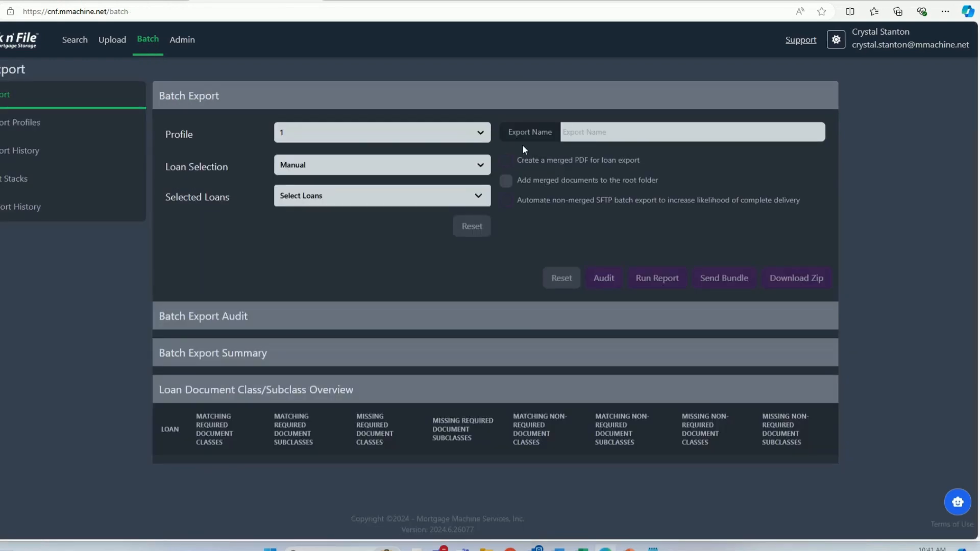
pyautogui.click(461, 136)
pyautogui.click(381, 179)
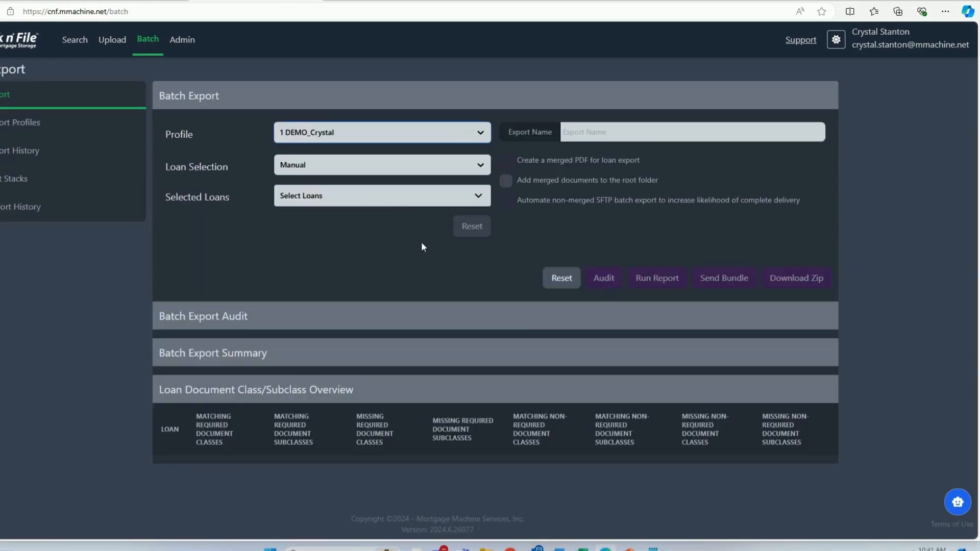
pyautogui.click(429, 170)
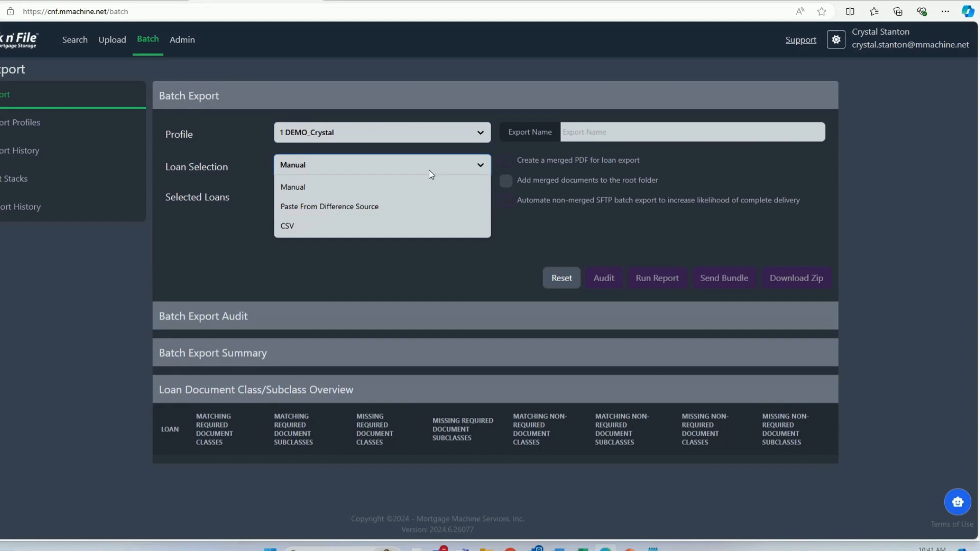
pyautogui.click(397, 206)
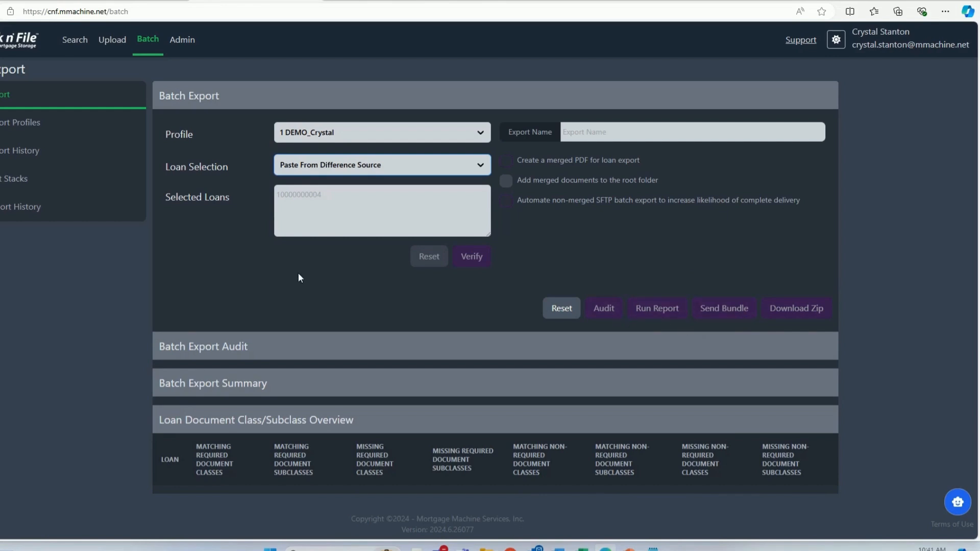
pyautogui.click(271, 287)
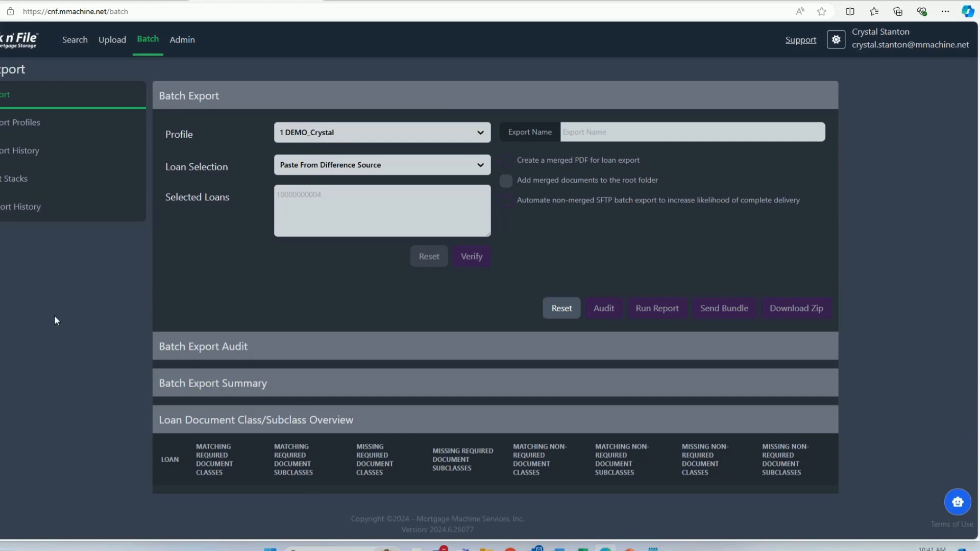
# - Search the documents by the demo loan's number and open that loan in the Loan Document Viewer
pyautogui.click(81, 48)
pyautogui.click(57, 115)
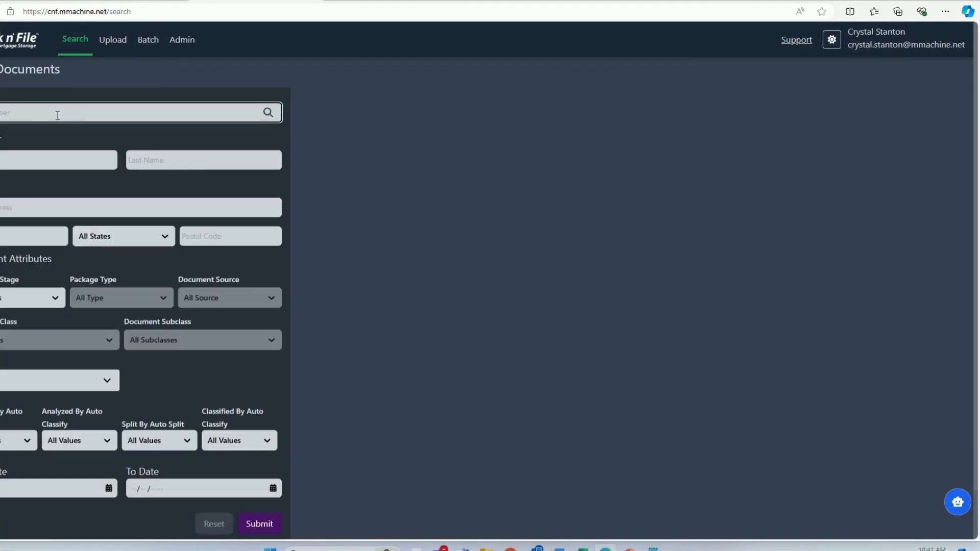
pyautogui.write('1')
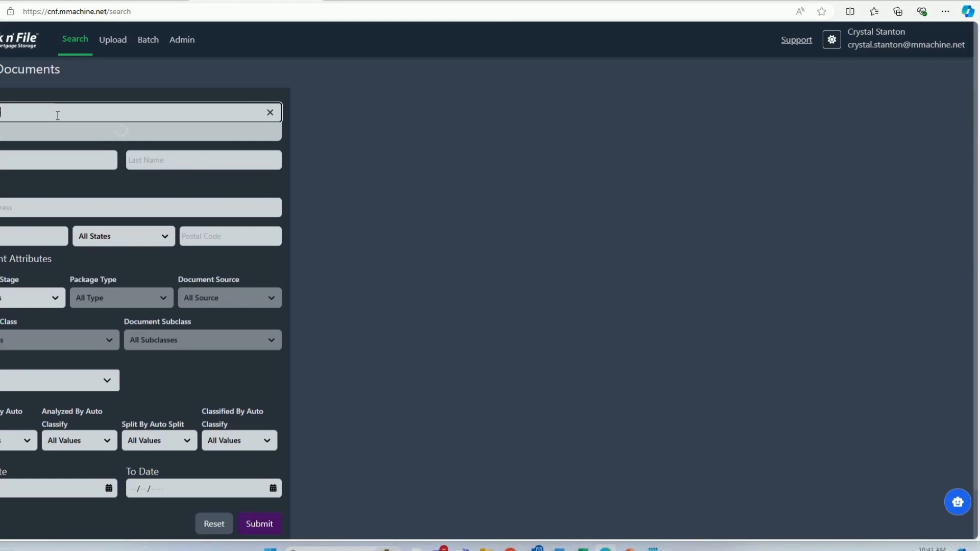
pyautogui.write('2')
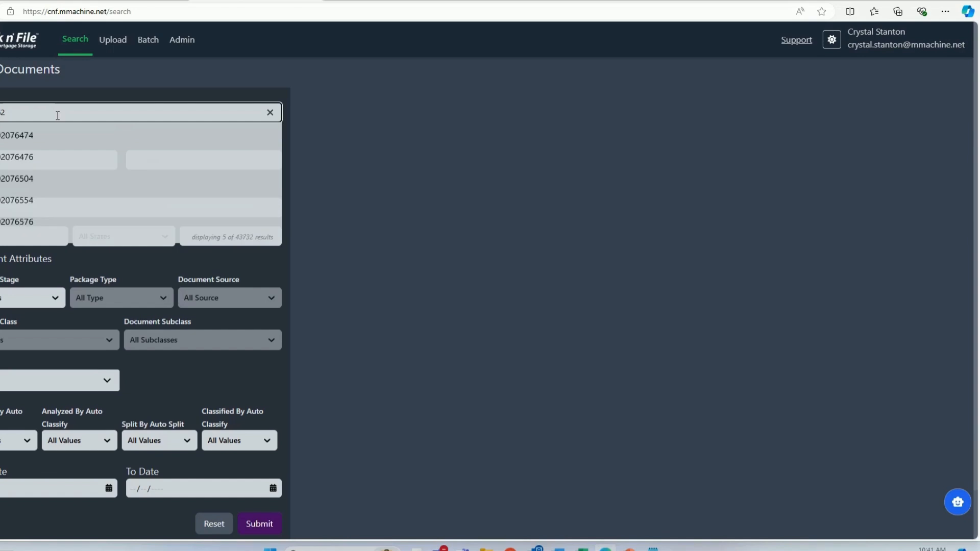
pyautogui.press('BackSpace')
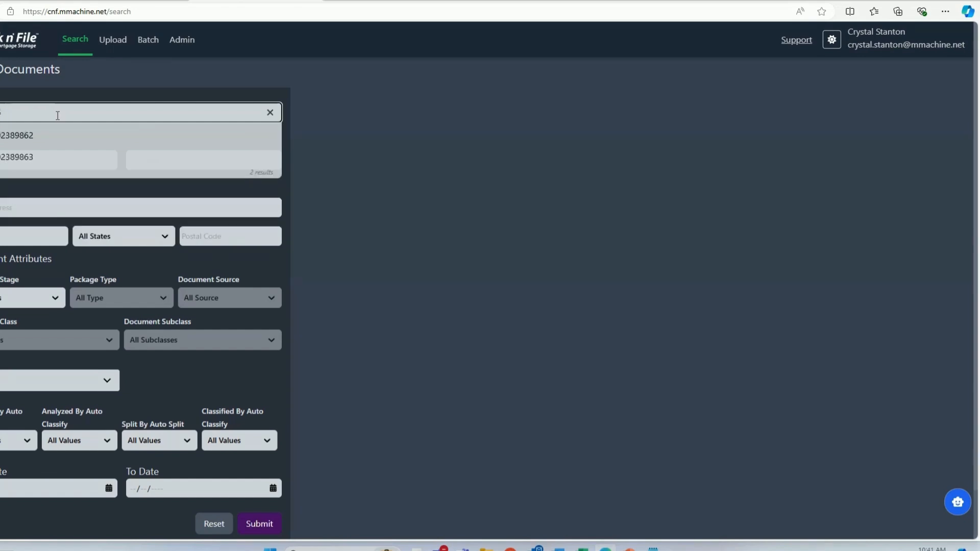
pyautogui.click(42, 137)
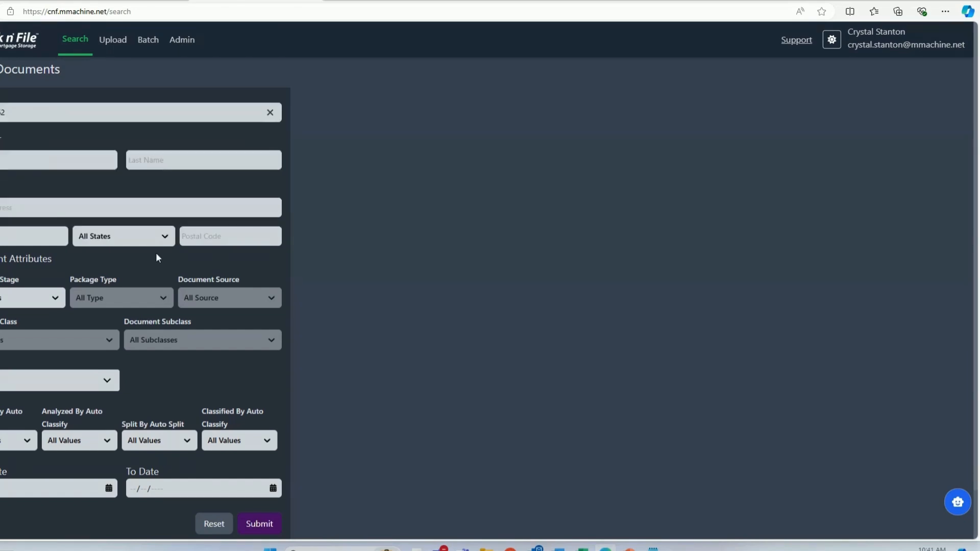
pyautogui.click(260, 523)
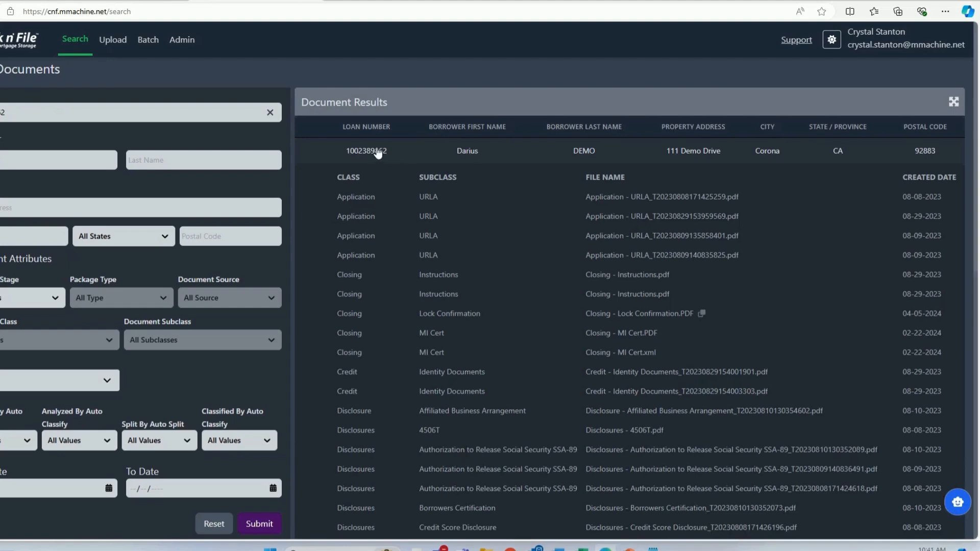
pyautogui.click(378, 151)
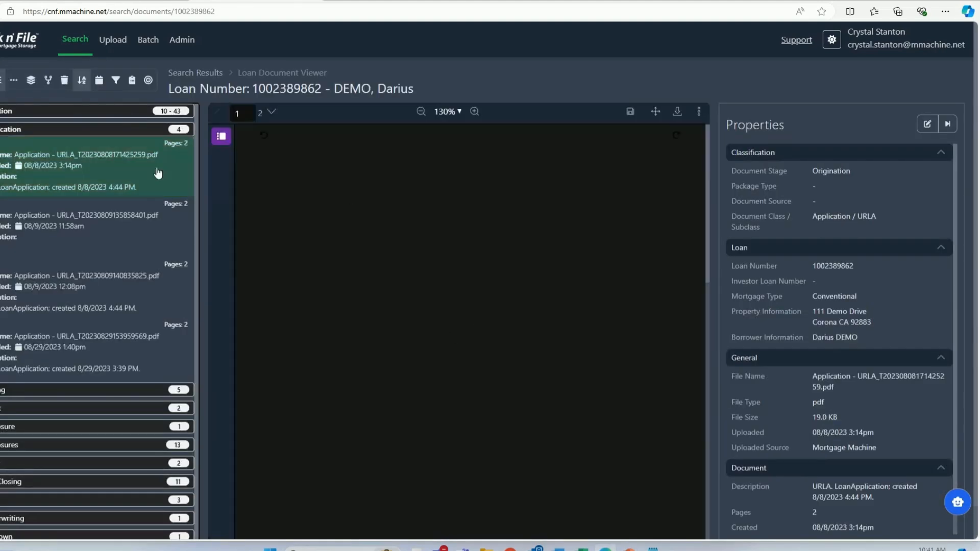
# - Open SPLIT DEMO _ORIGINAL.pdf from the Unknown class, look through its pages, and show the page previews
pyautogui.click(142, 130)
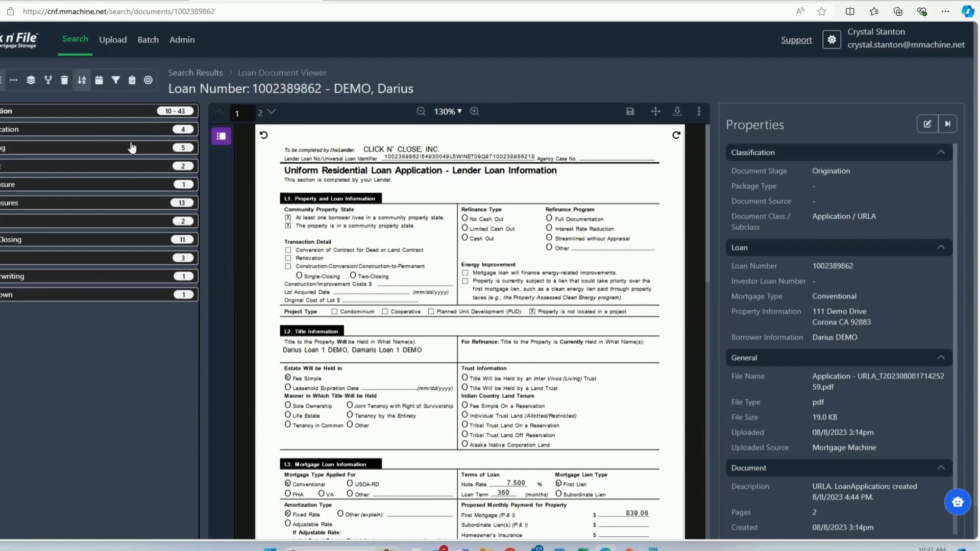
pyautogui.click(87, 300)
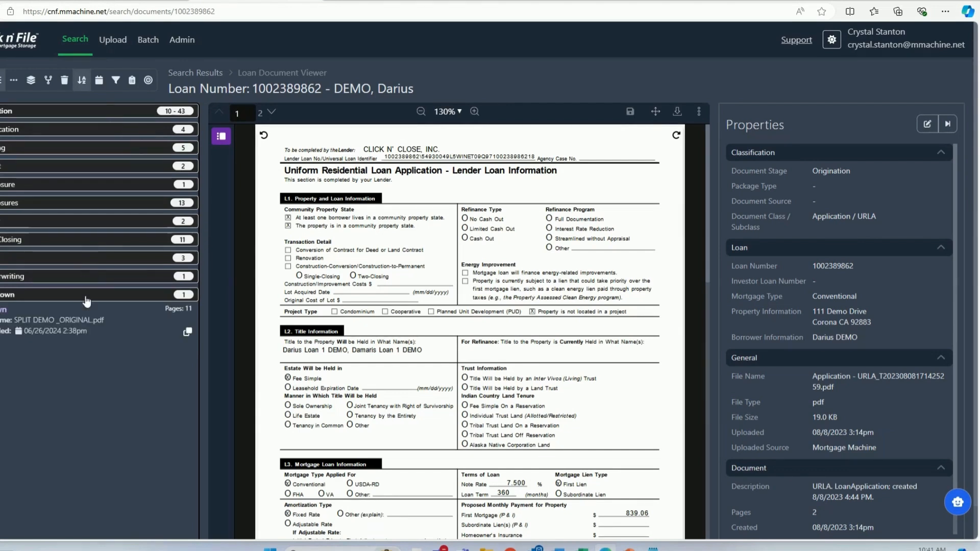
pyautogui.click(87, 330)
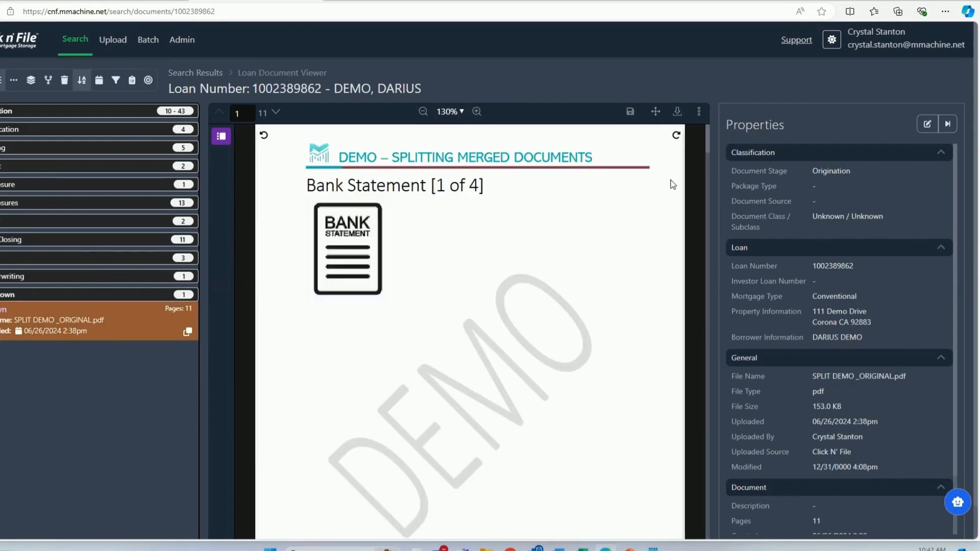
pyautogui.moveTo(707, 139); pyautogui.dragTo(698, 406)
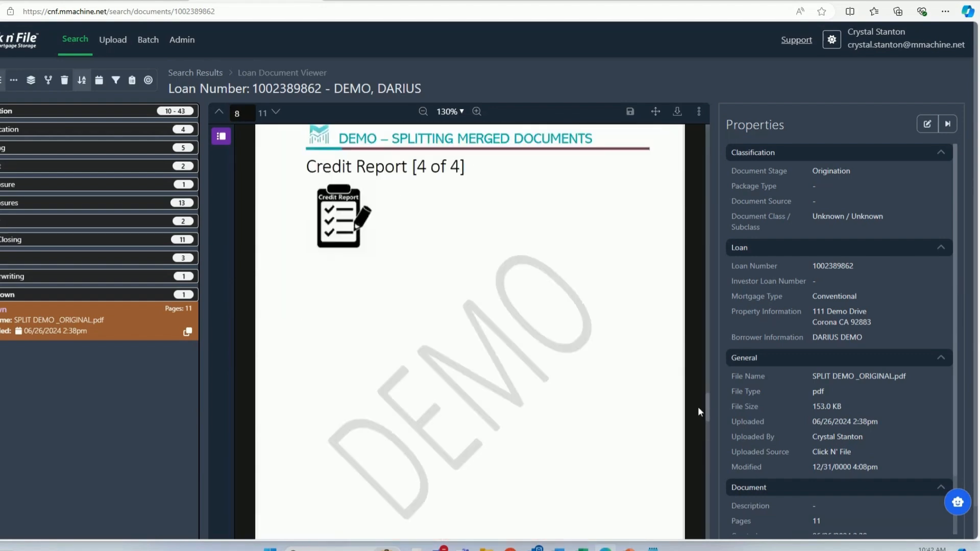
pyautogui.scroll(-5, 351, 320)
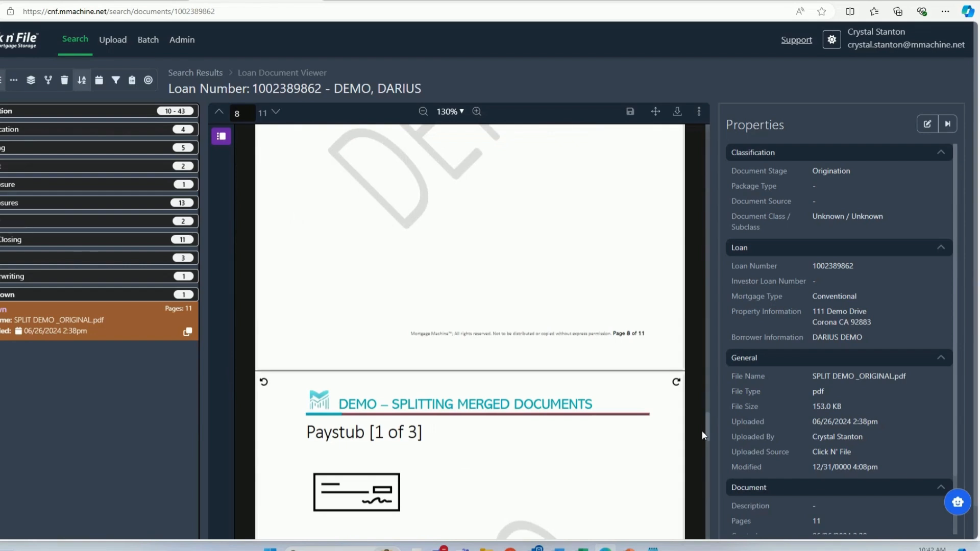
pyautogui.moveTo(703, 435); pyautogui.dragTo(708, 136)
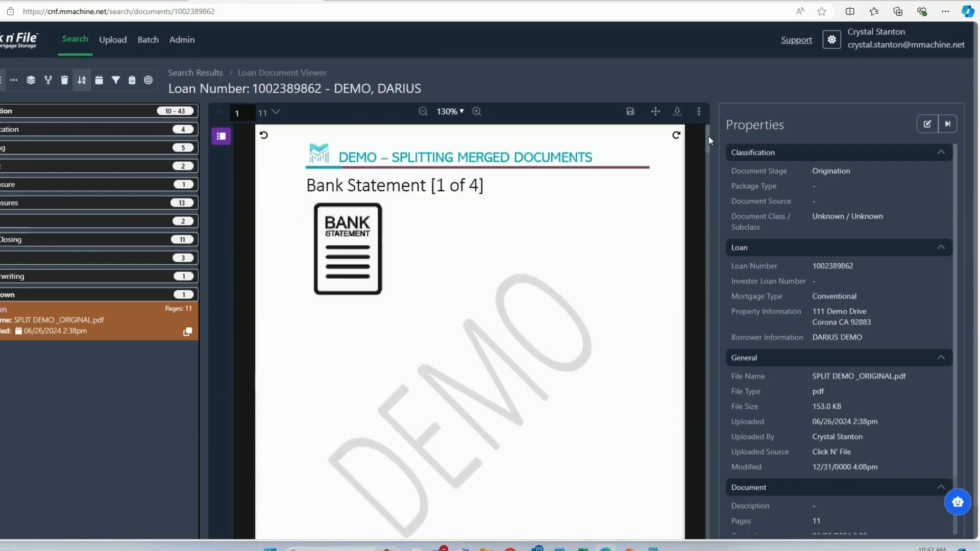
pyautogui.click(224, 142)
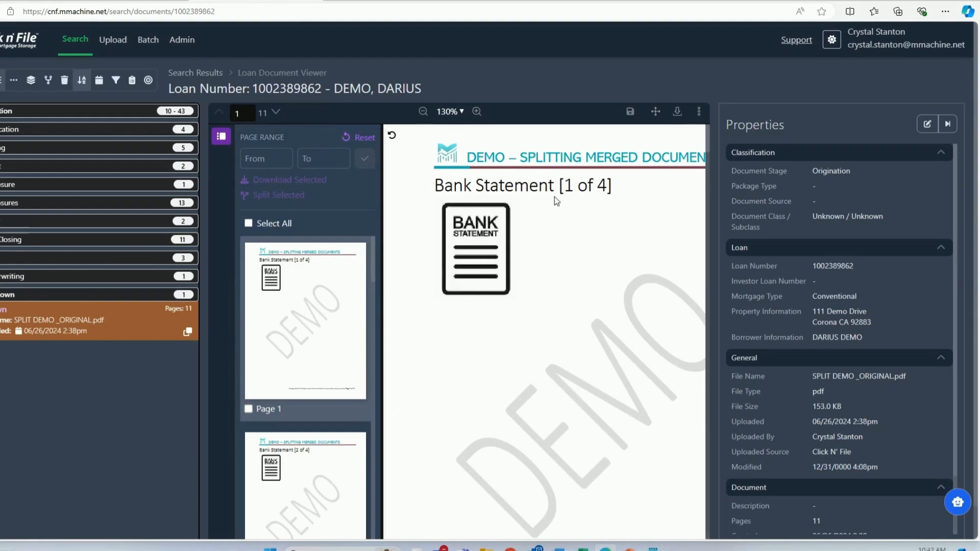
# - Select pages 1 to 4 by page range, and reset the selection
pyautogui.click(274, 148)
pyautogui.write('1')
pyautogui.press('Tab')
pyautogui.write('4')
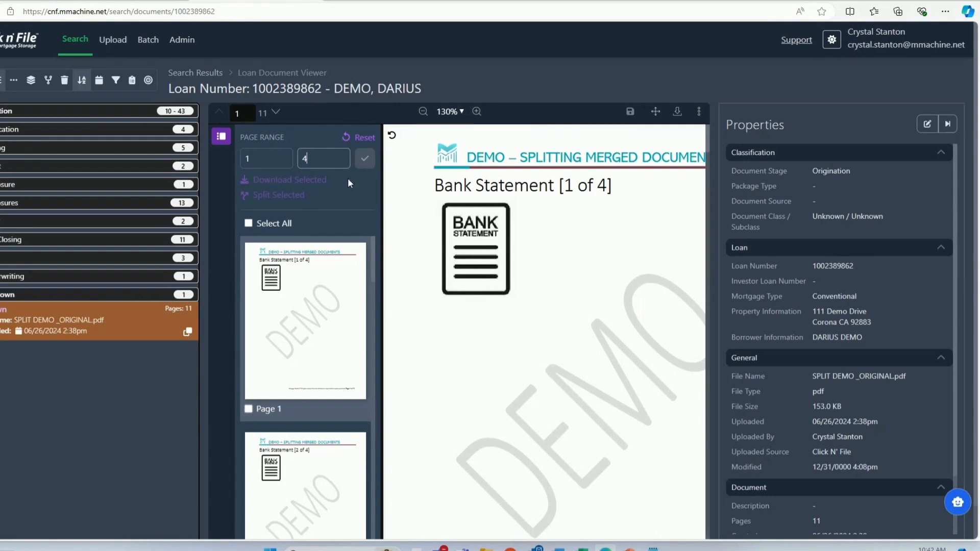
pyautogui.click(364, 158)
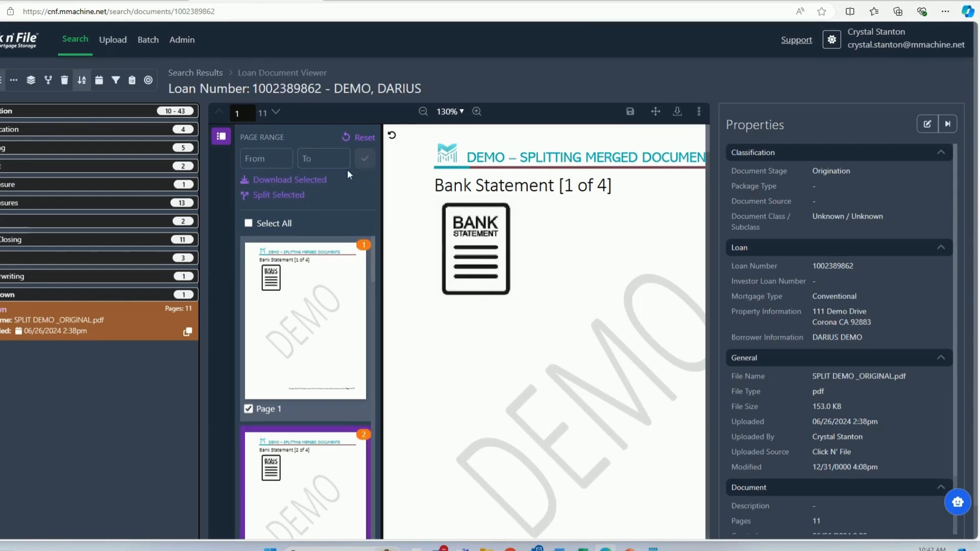
pyautogui.click(363, 146)
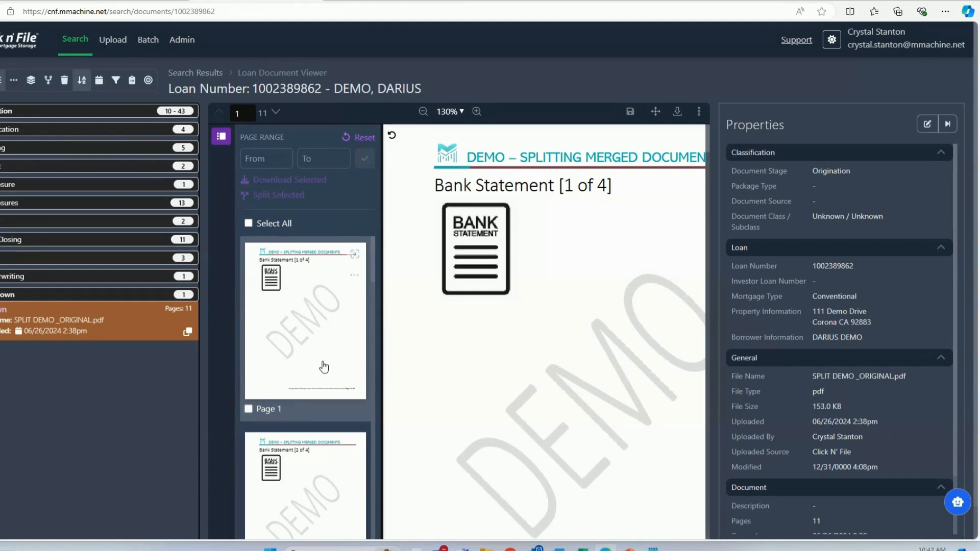
# - Select the four bank statement pages, 1 through 4, individually in the page previews
pyautogui.scroll(-1, 324, 367)
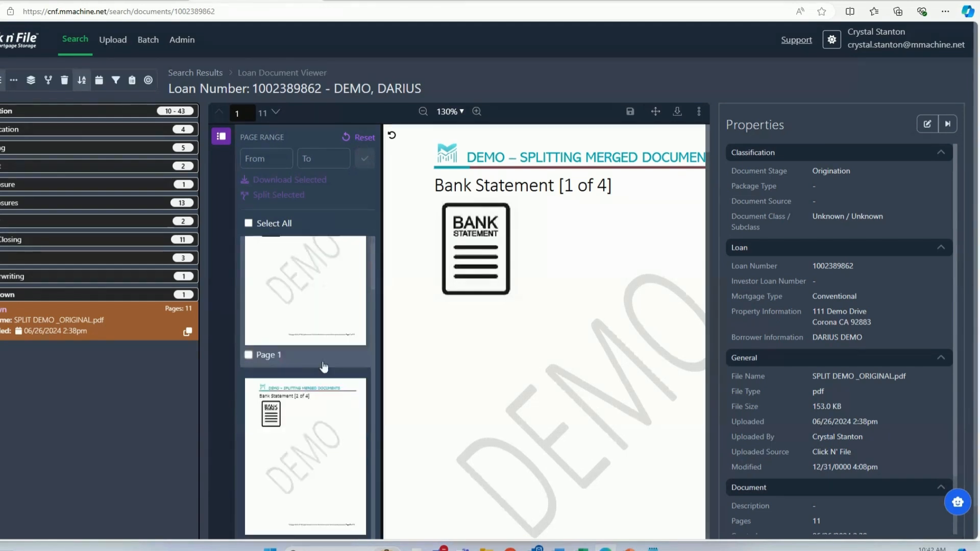
pyautogui.click(249, 355)
pyautogui.scroll(-3, 251, 372)
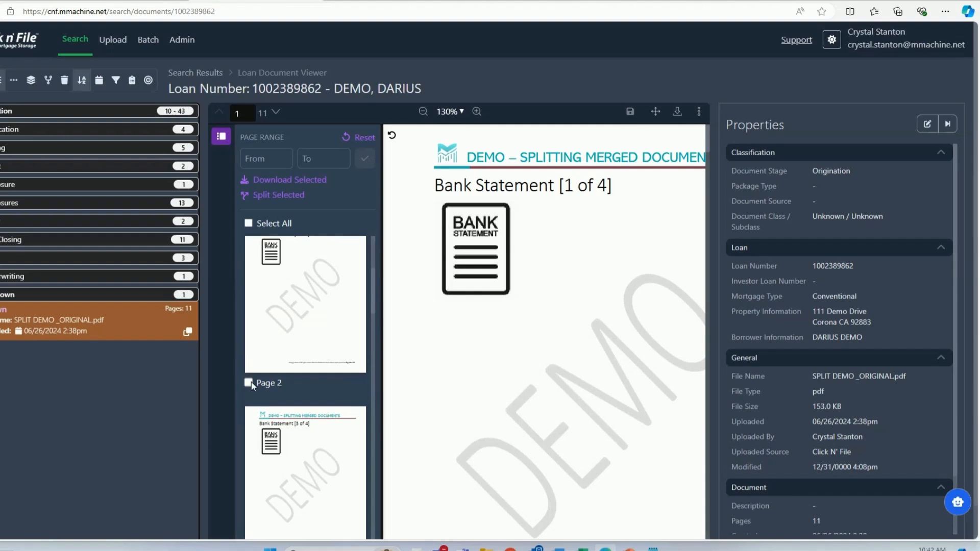
pyautogui.click(249, 383)
pyautogui.scroll(3, 291, 391)
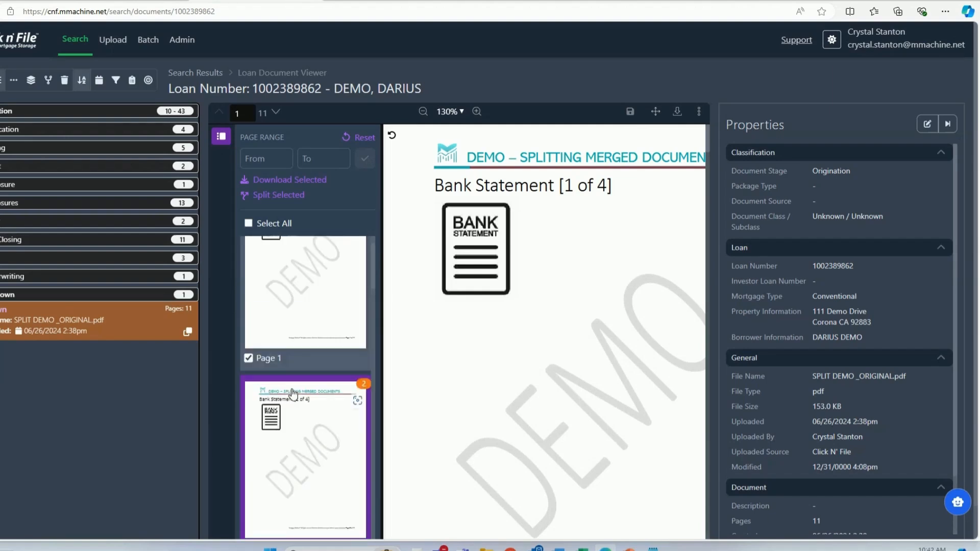
pyautogui.scroll(-10, 292, 390)
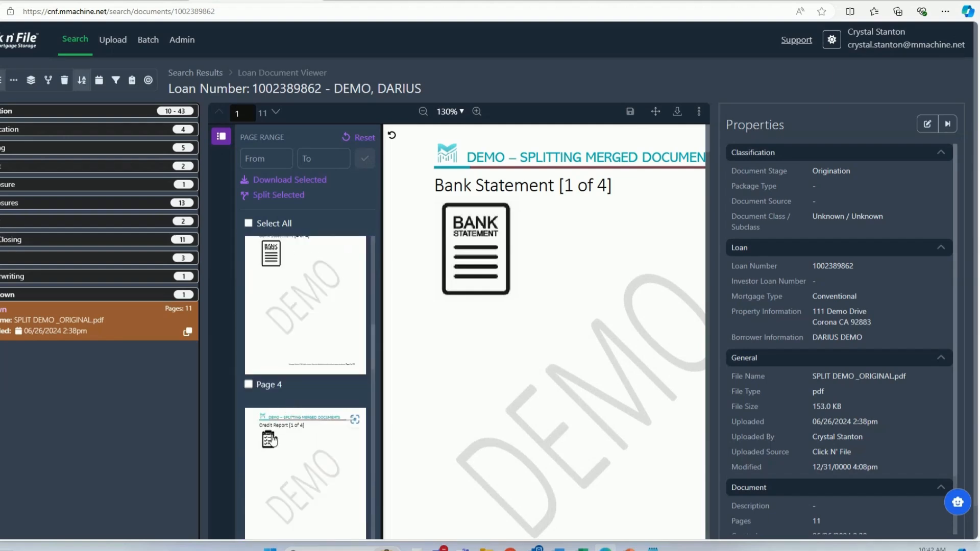
pyautogui.click(249, 384)
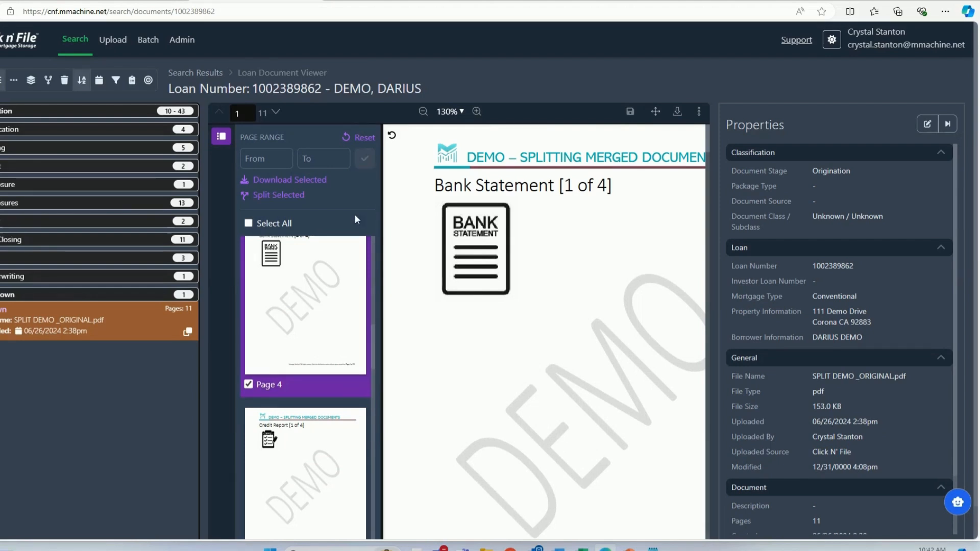
# - Start splitting the selected pages, with stage Origination, package type Assets and class Assets / Bank Statements
pyautogui.click(278, 195)
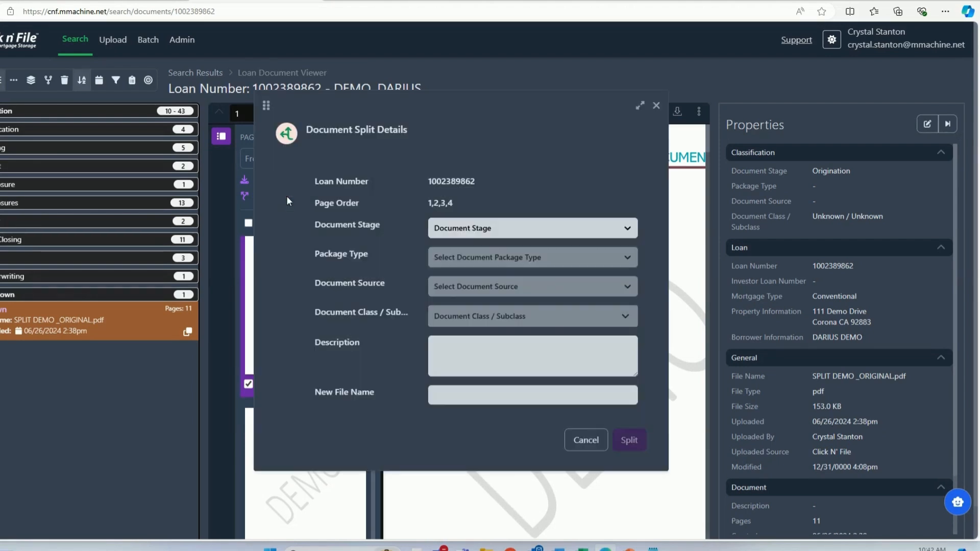
pyautogui.click(485, 232)
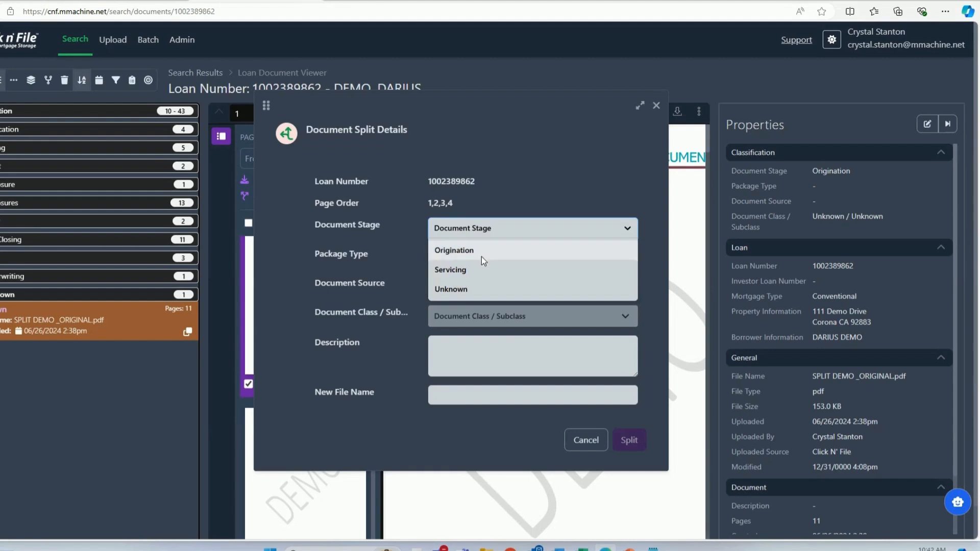
pyautogui.click(481, 253)
pyautogui.click(470, 260)
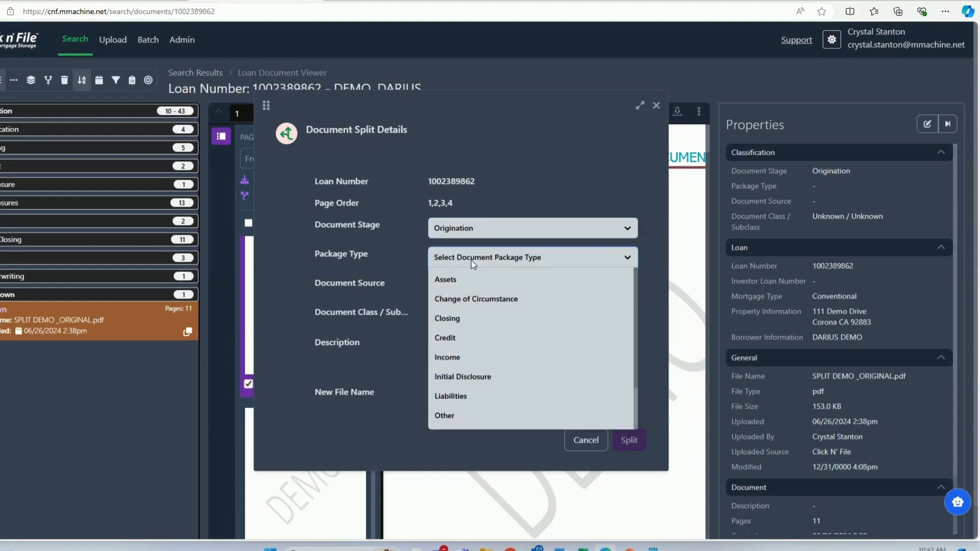
pyautogui.click(466, 279)
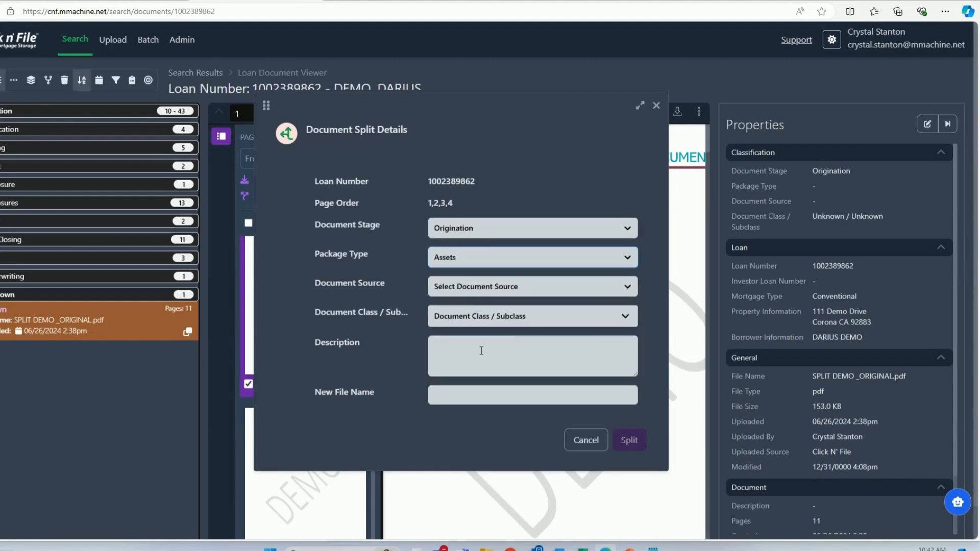
pyautogui.click(528, 319)
pyautogui.write('asse')
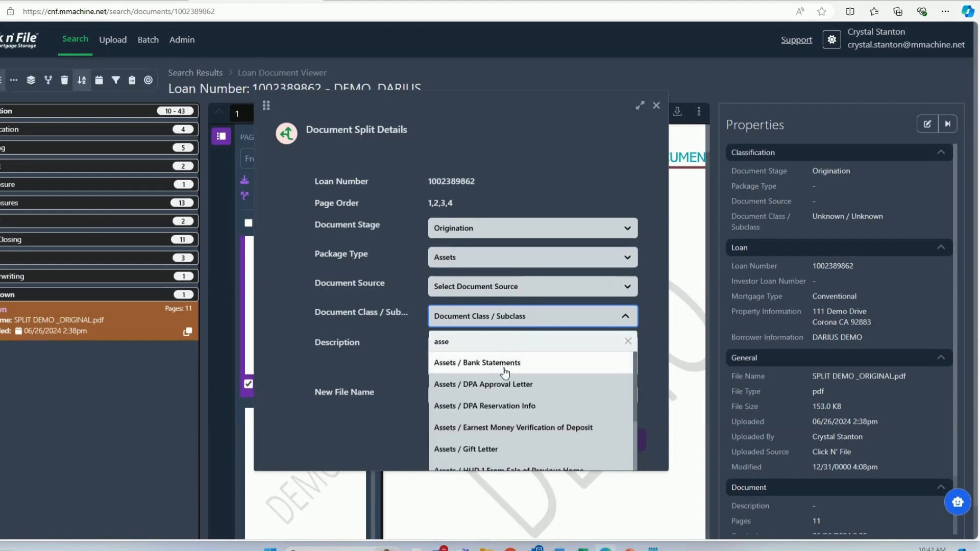
pyautogui.click(504, 364)
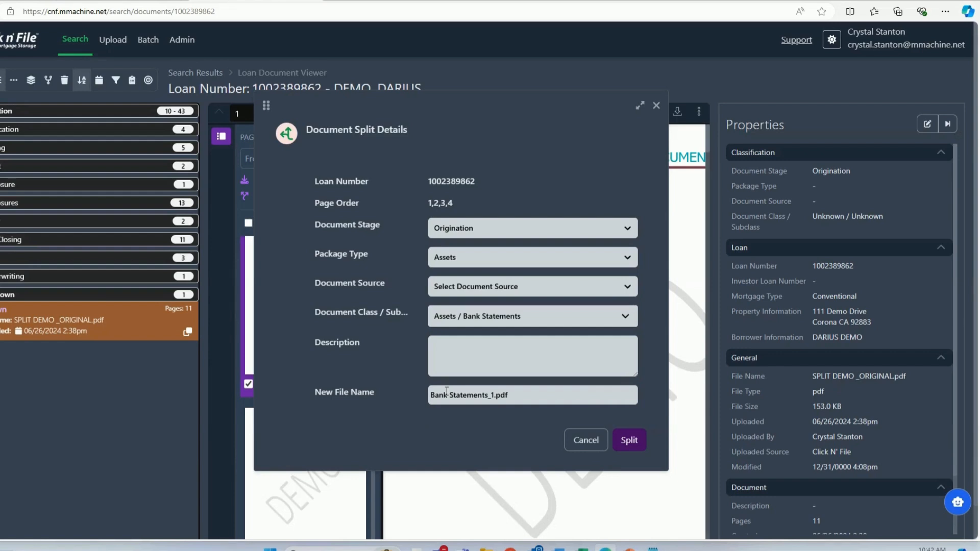
# - Name the new file Bank Statements_june1.pdf and split the pages off
pyautogui.click(489, 396)
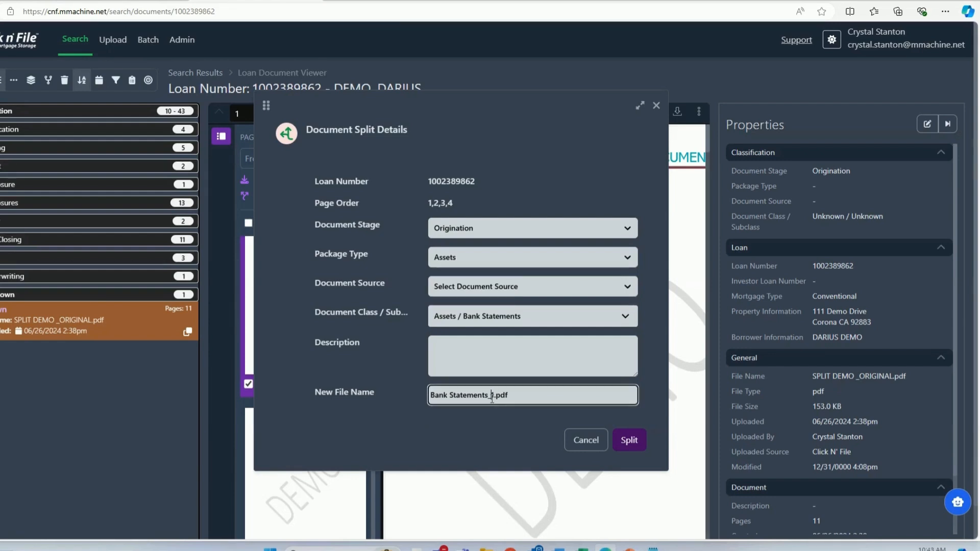
pyautogui.write('june')
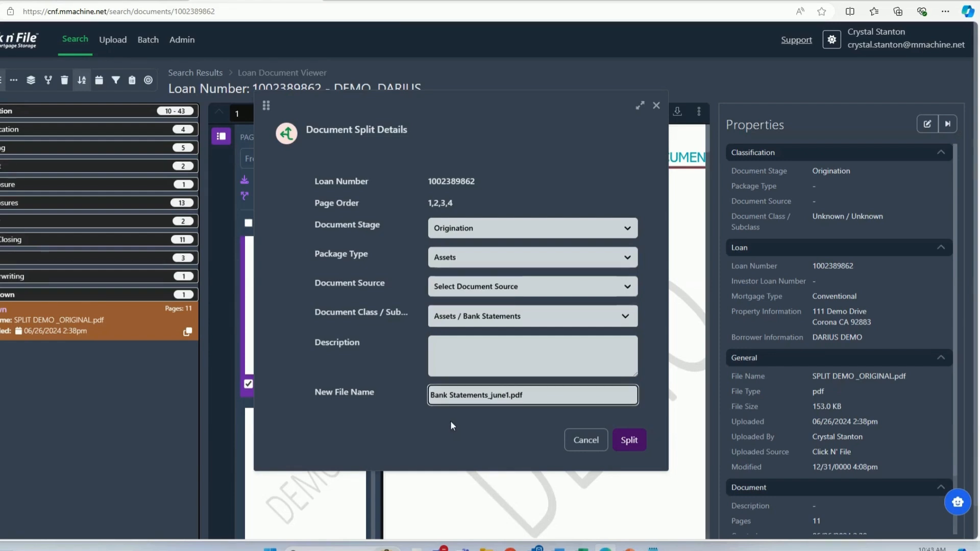
pyautogui.click(630, 442)
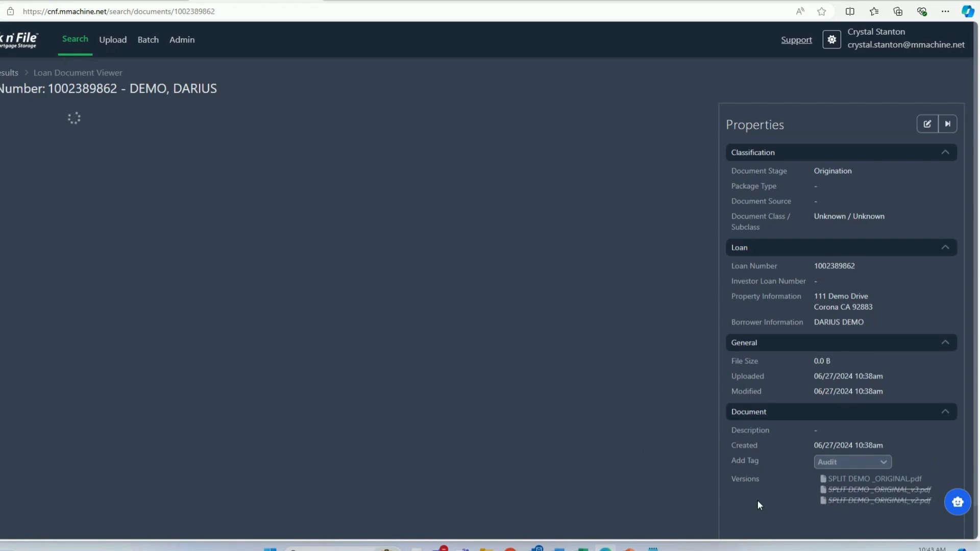
# - Open Bank Statements_june1.pdf from the Assets class and review its pages and properties
pyautogui.scroll(-5, 829, 479)
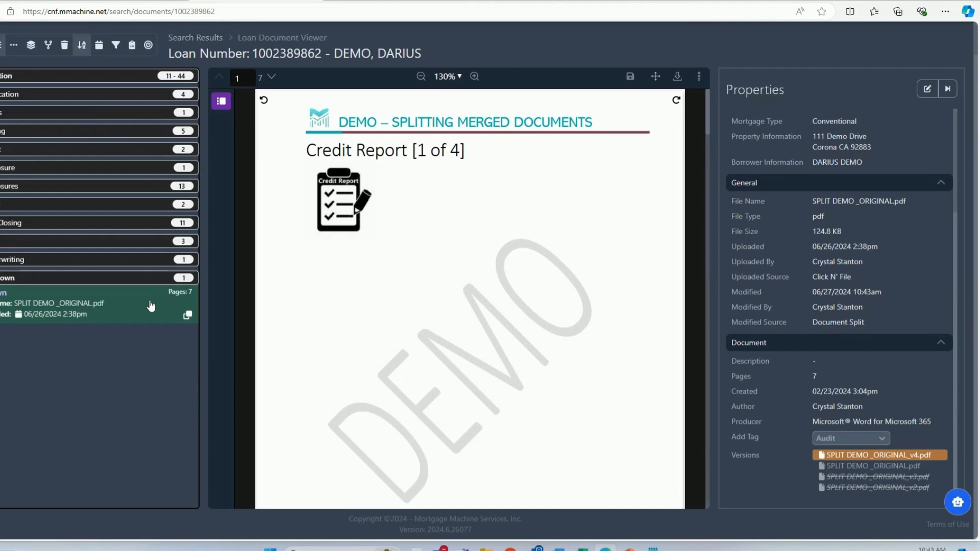
pyautogui.click(101, 113)
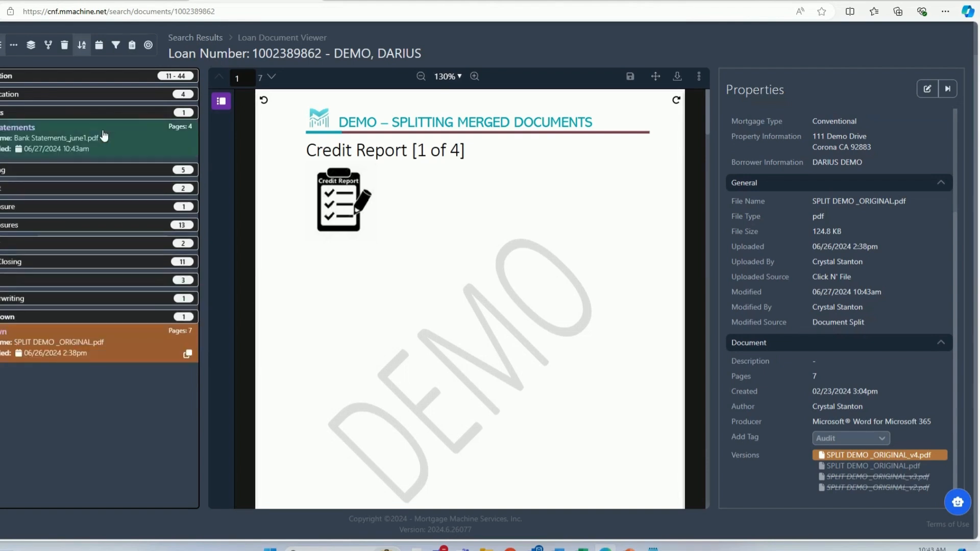
pyautogui.click(104, 136)
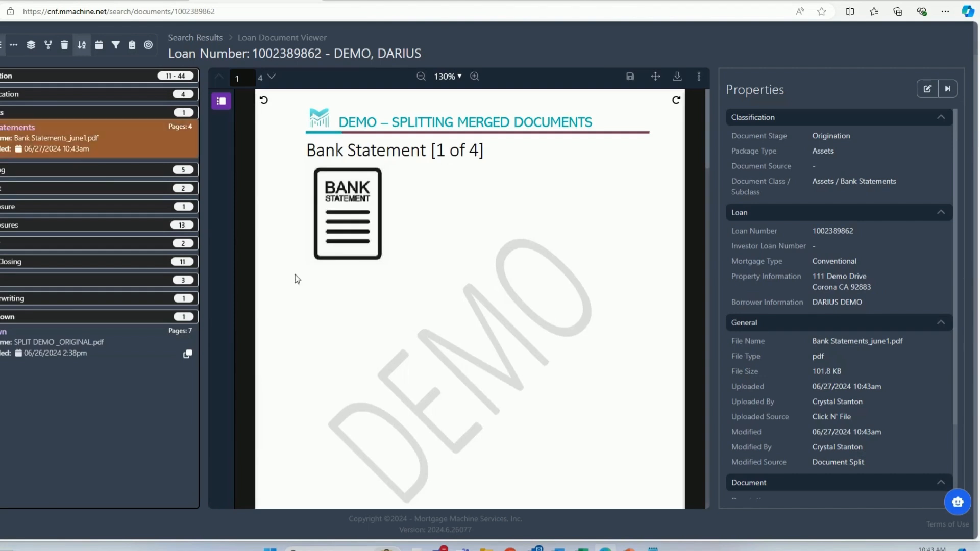
pyautogui.scroll(-5, 301, 291)
pyautogui.scroll(5, 303, 294)
pyautogui.scroll(1, 105, 326)
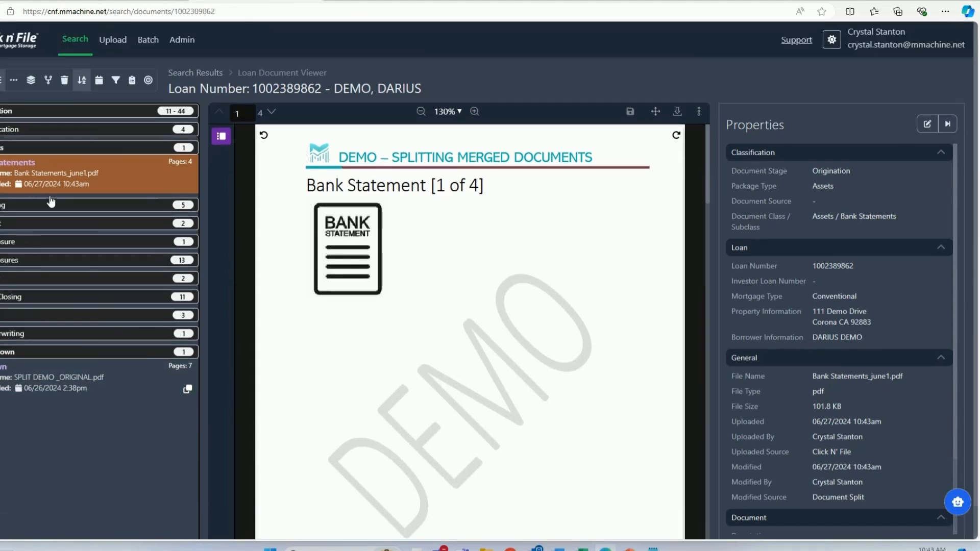
# - Start a new document search by the borrower's last name and open the matching loan in the document viewer
pyautogui.click(75, 40)
pyautogui.click(49, 163)
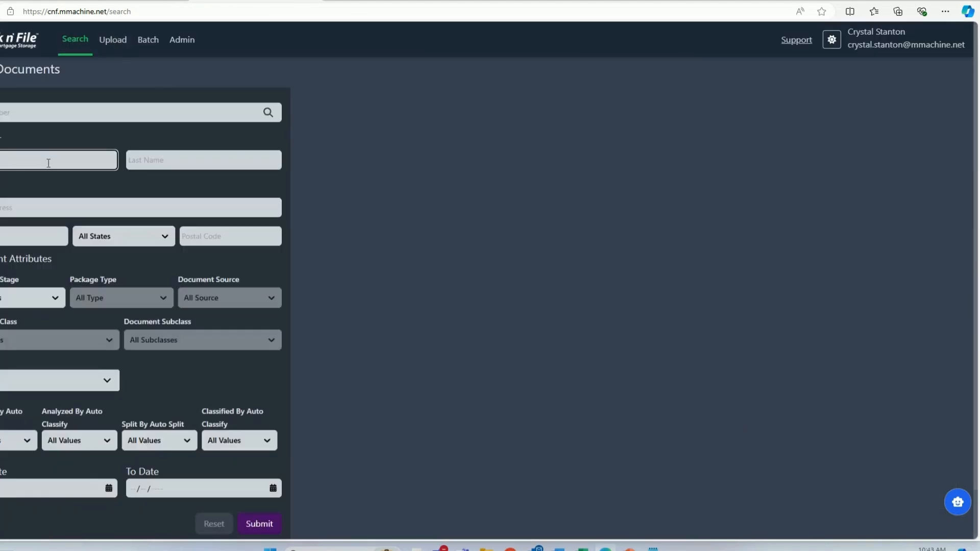
pyautogui.write('j')
pyautogui.press('Tab')
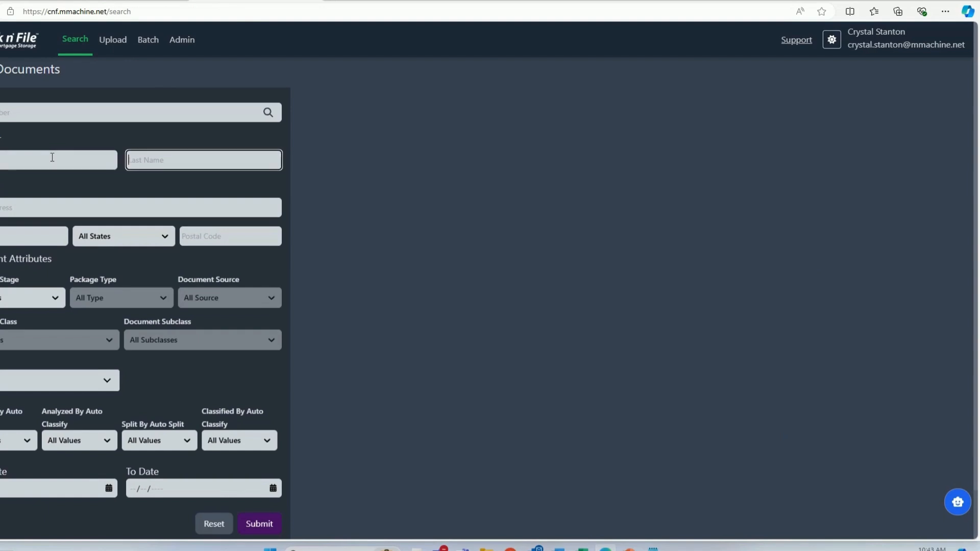
pyautogui.write('connor')
pyautogui.click(268, 528)
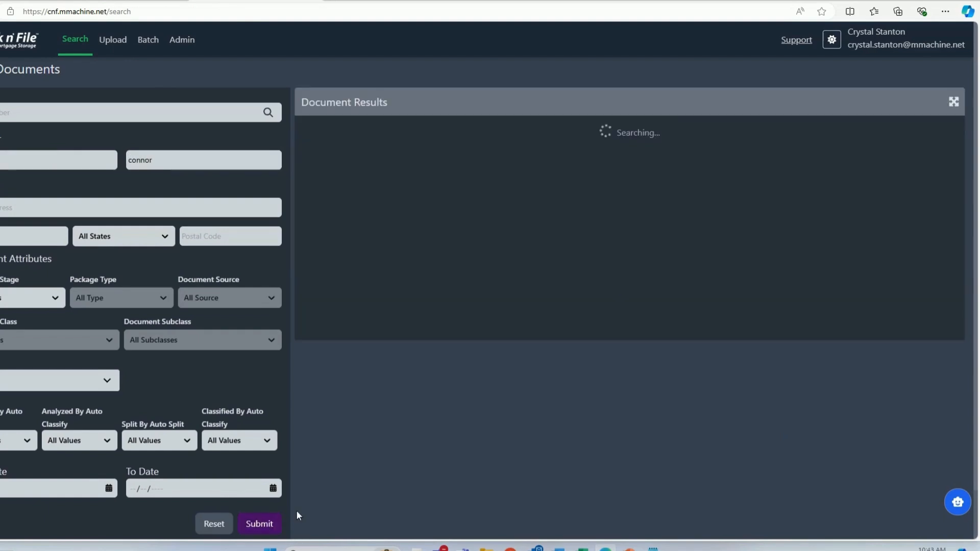
pyautogui.click(378, 147)
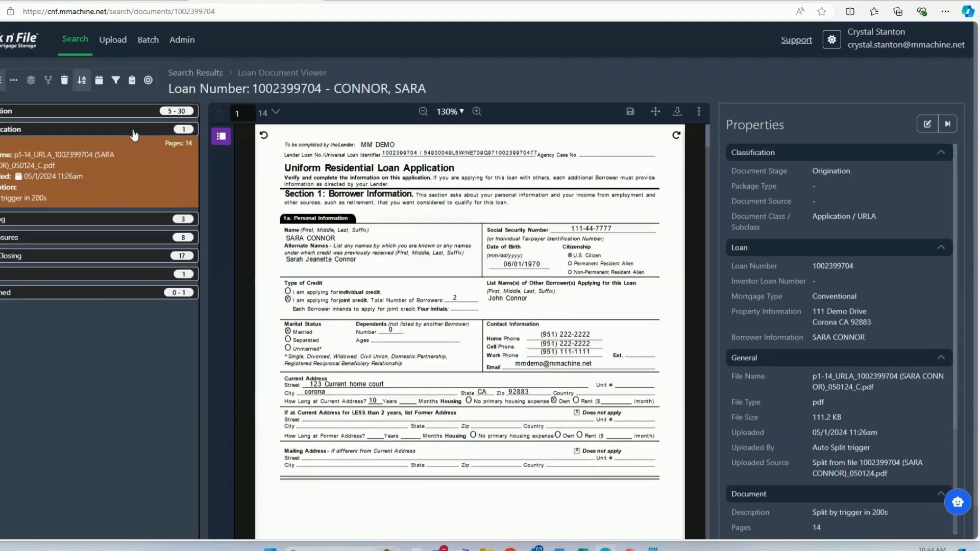
# - Collapse the Application class, open the 110-page merged PDF from the unassigned documents and look through its first pages
pyautogui.click(132, 131)
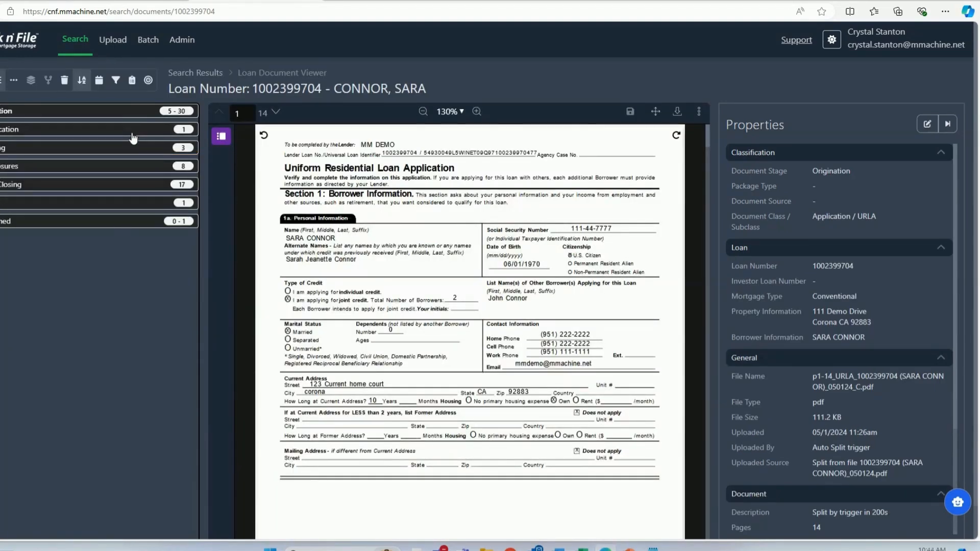
pyautogui.click(119, 241)
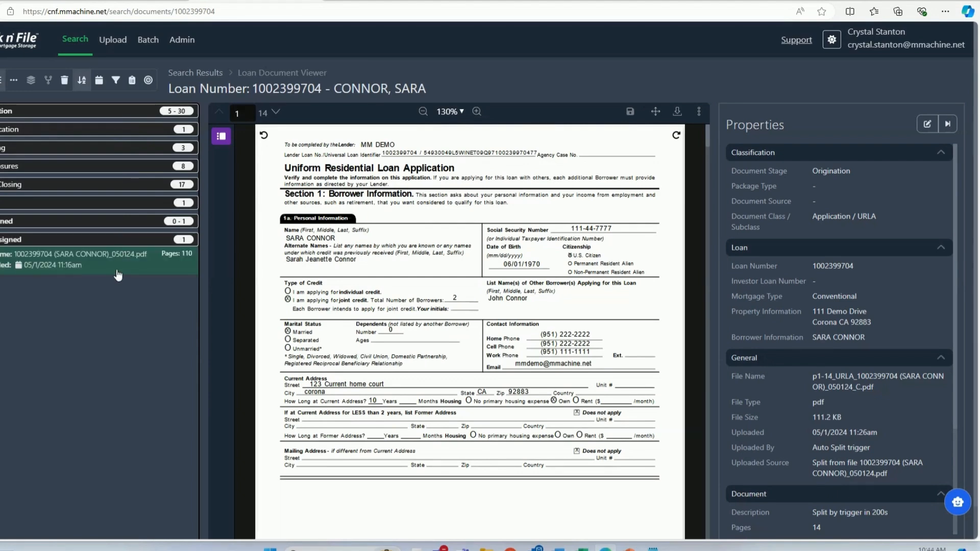
pyautogui.click(118, 276)
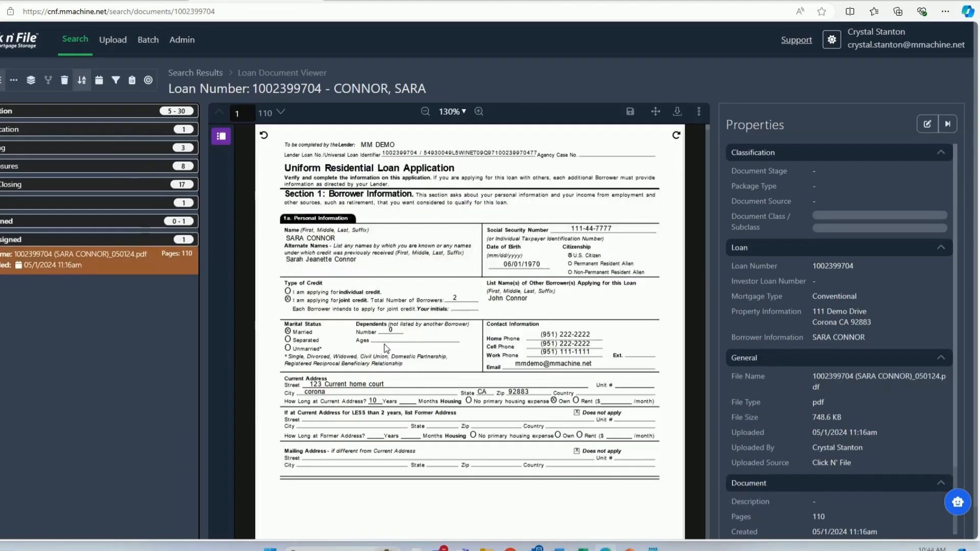
pyautogui.scroll(-12, 388, 357)
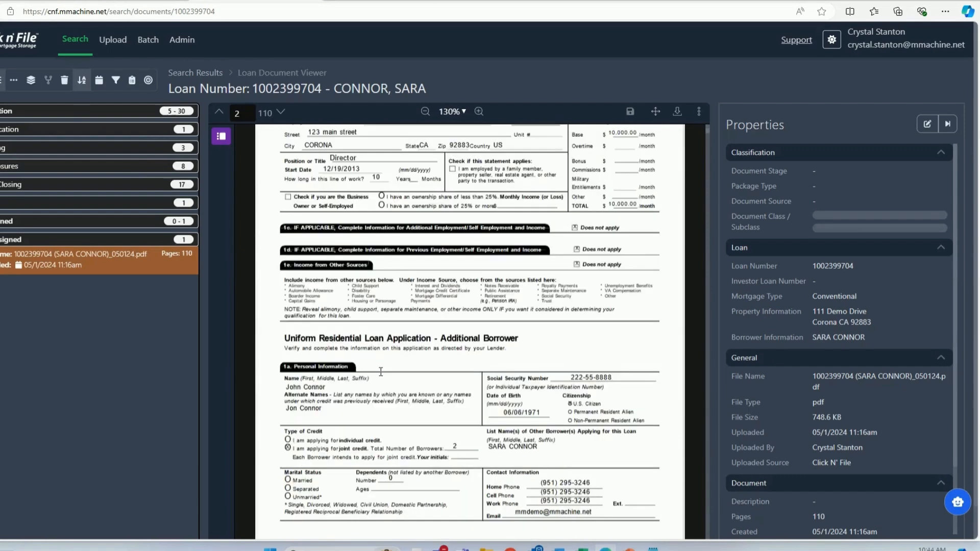
pyautogui.scroll(-10, 379, 372)
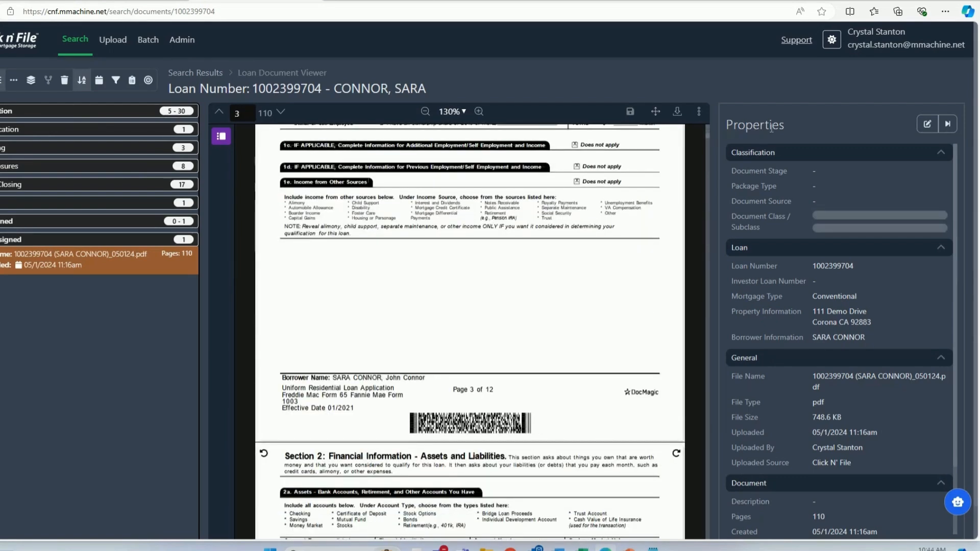
# - Collapse the General and Document sections of the file's properties and examine the Auto Split entries under AI
pyautogui.scroll(-2, 863, 363)
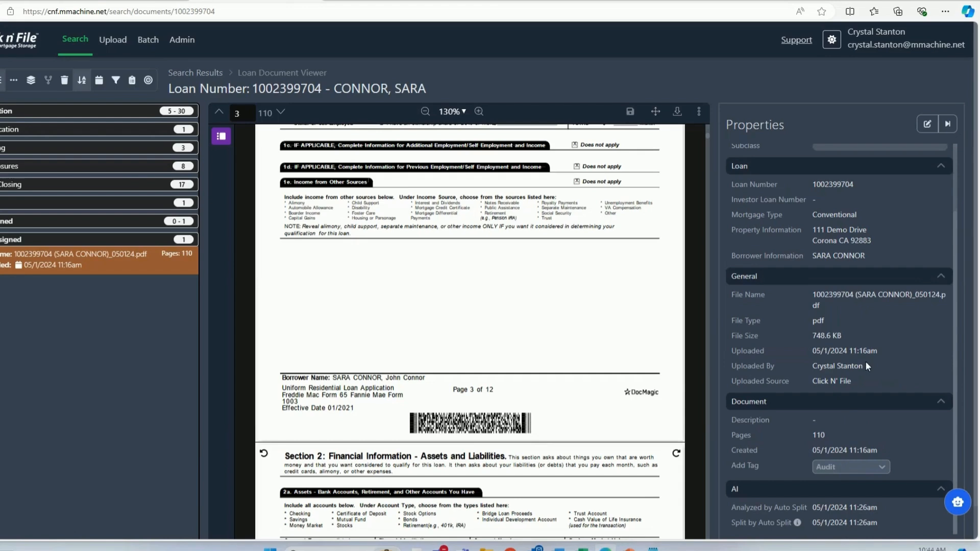
pyautogui.click(941, 280)
pyautogui.click(943, 383)
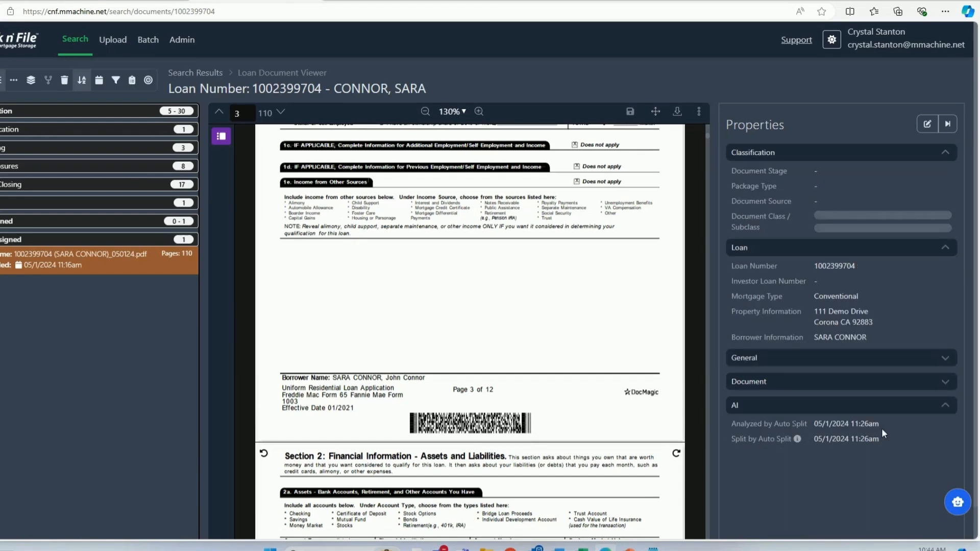
pyautogui.scroll(-1, 881, 428)
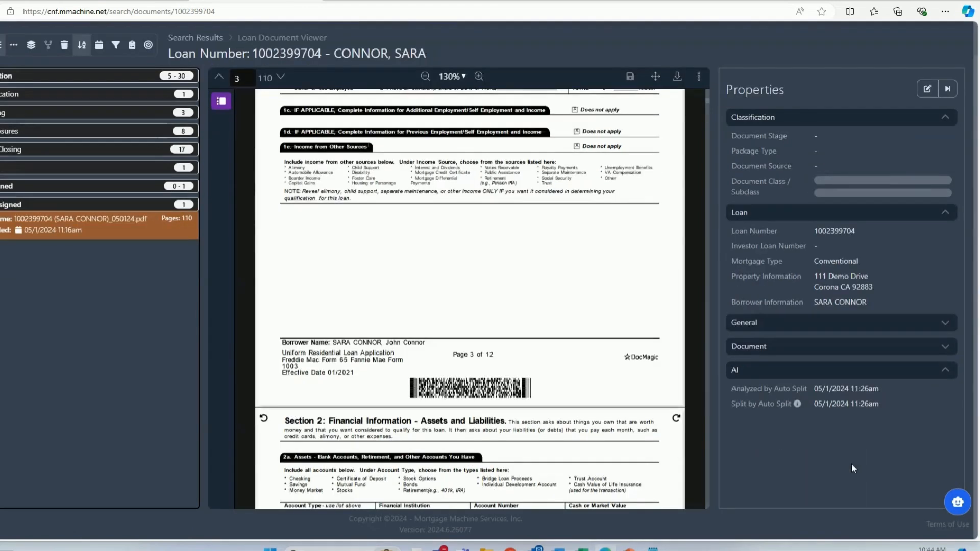
# - Open the p1-14 URLA file from the merged file's Auto Split results, and return to the merged file through the URLA file's source link
pyautogui.click(797, 405)
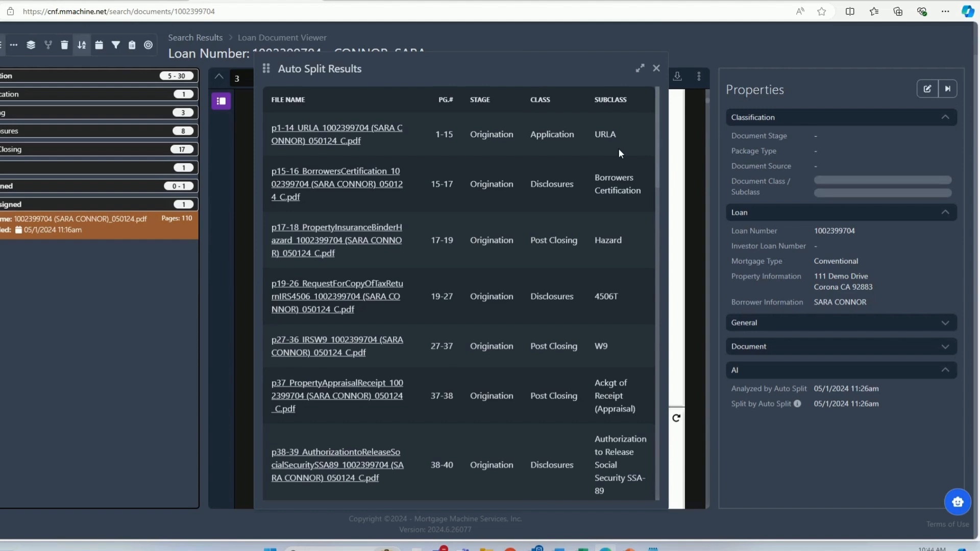
pyautogui.click(367, 130)
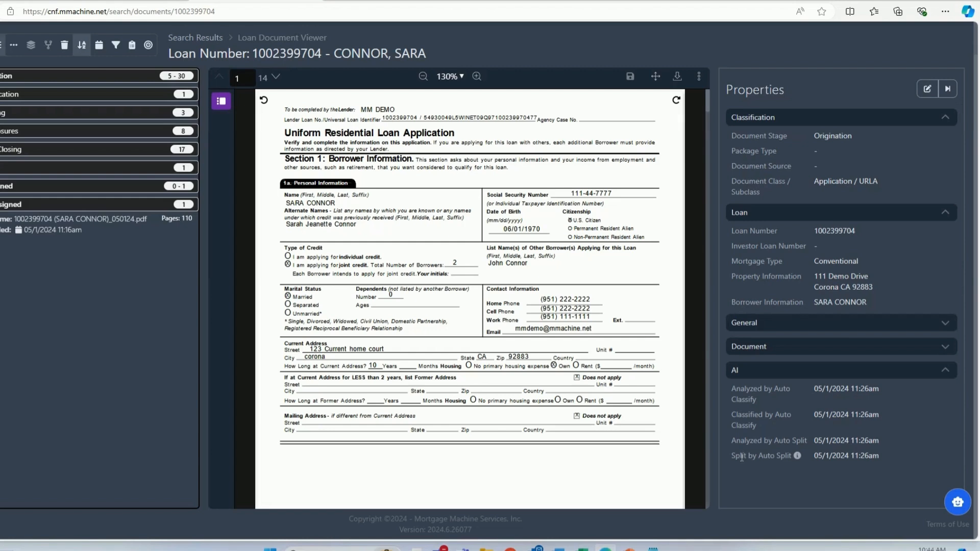
pyautogui.click(798, 457)
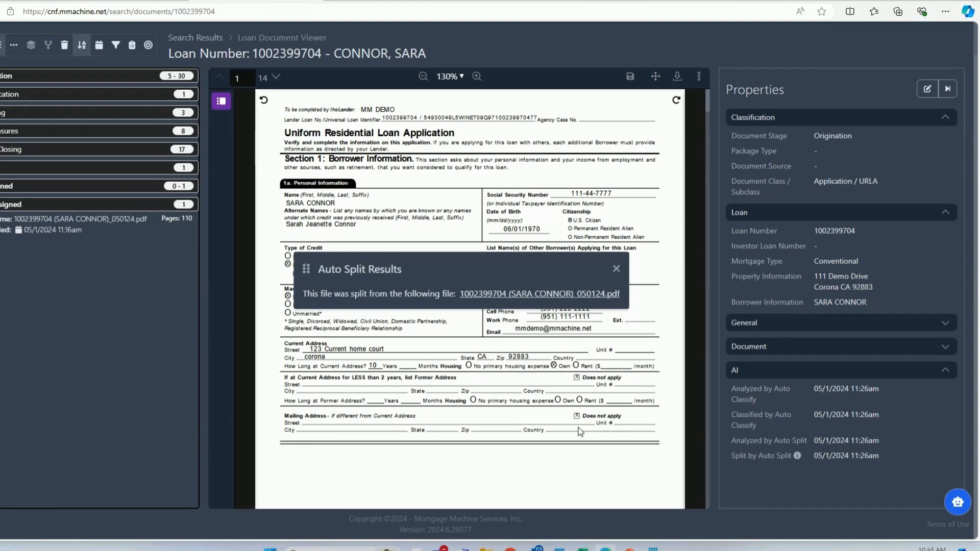
pyautogui.click(539, 294)
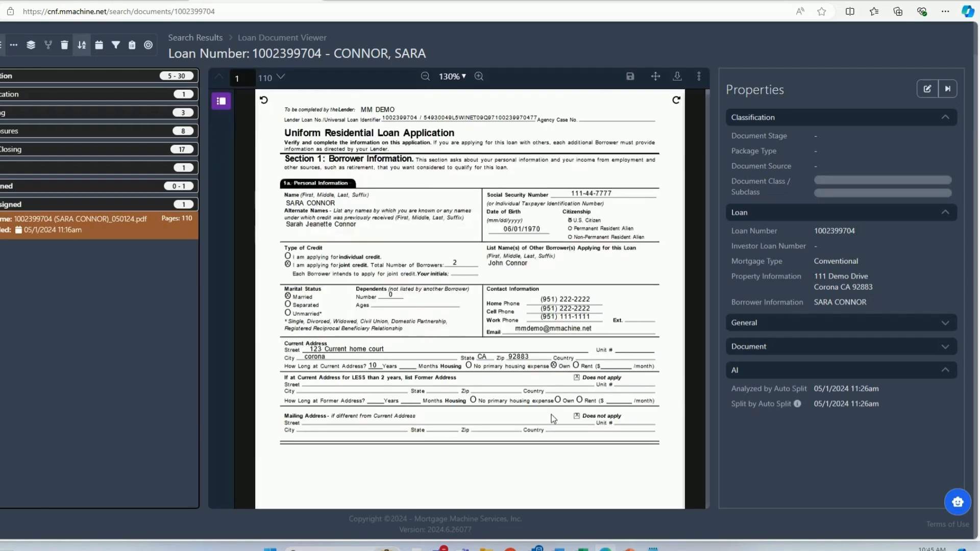
pyautogui.scroll(-3, 551, 414)
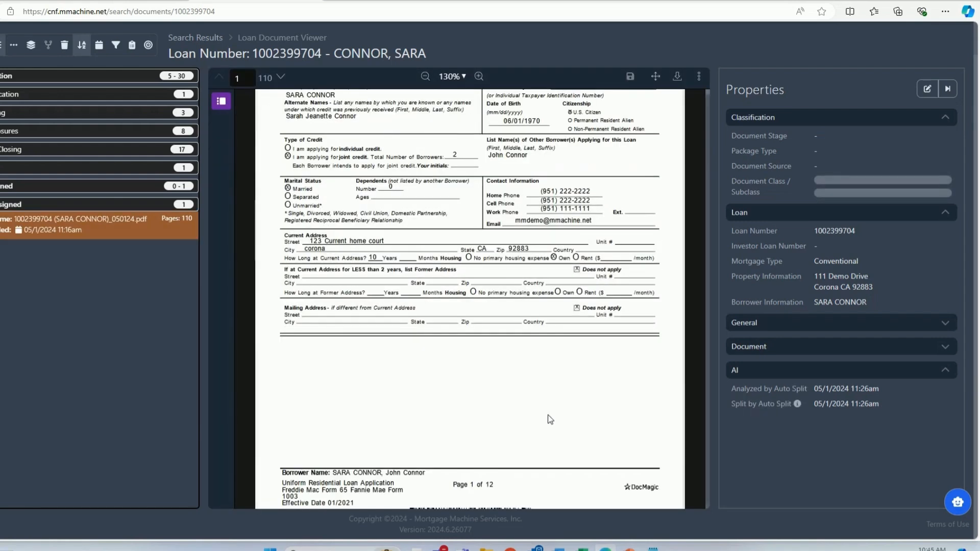